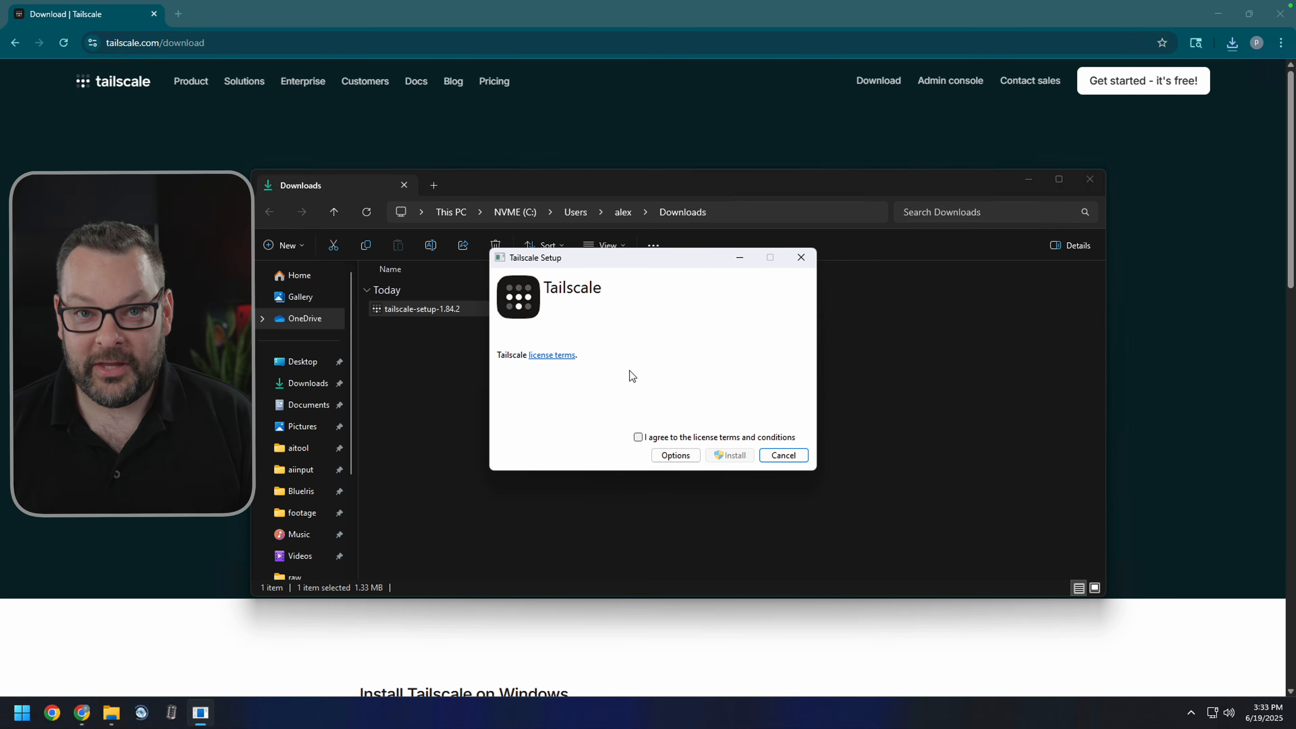
Accept the license terms, install Tailscale, and start signing this device in to the network.
{"action": "left_click", "coordinate": [638, 437]}
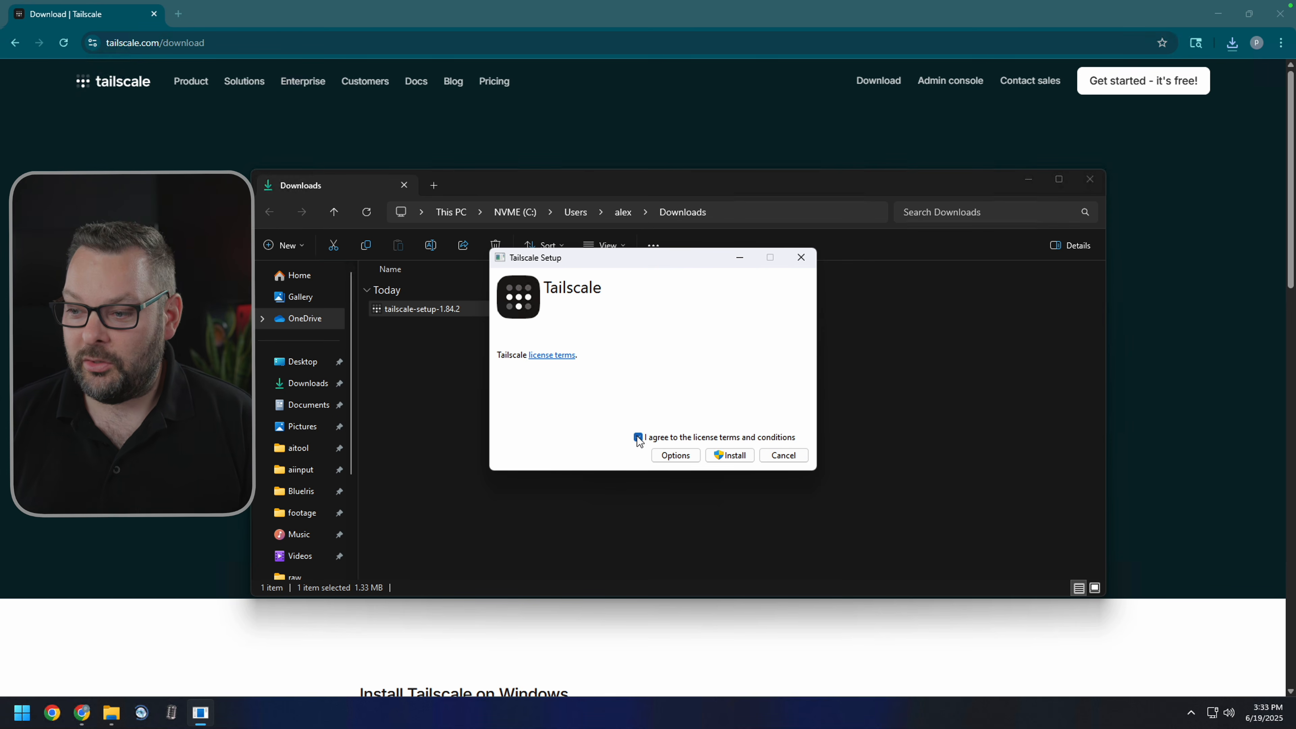
{"action": "left_click", "coordinate": [727, 454]}
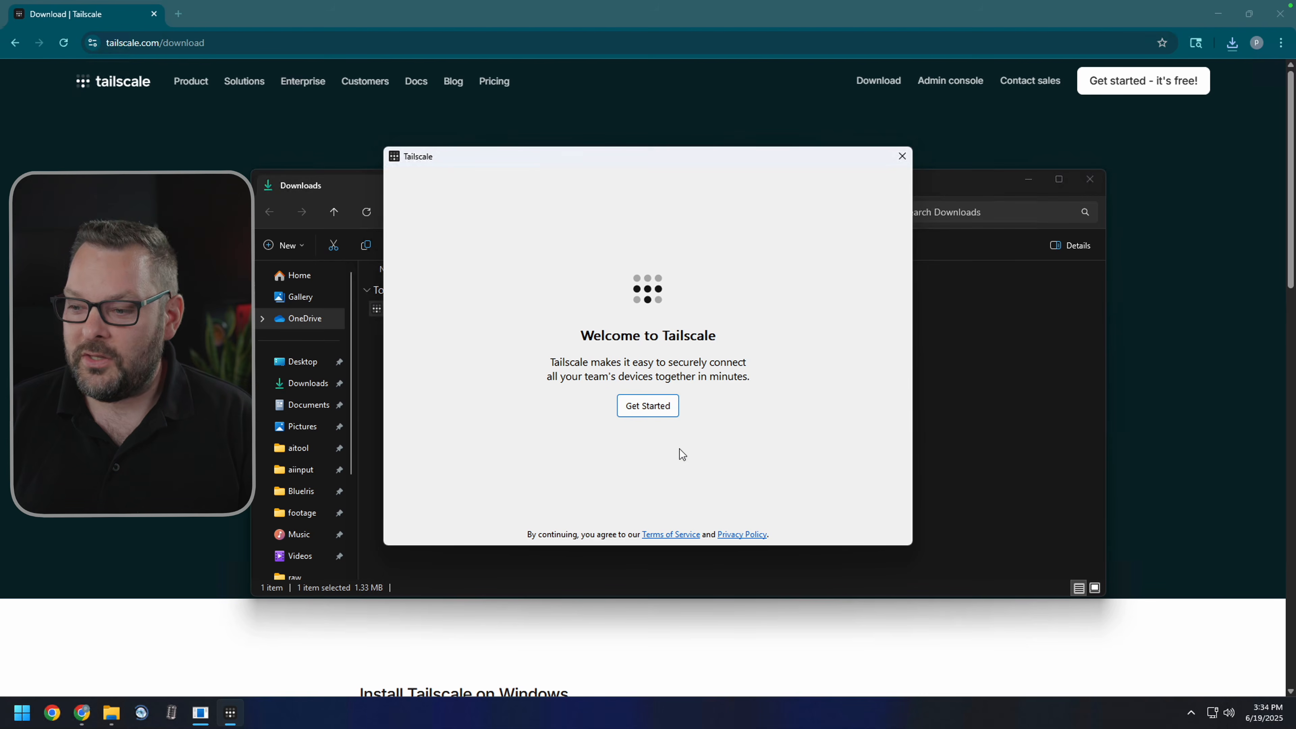
{"action": "left_click", "coordinate": [650, 409]}
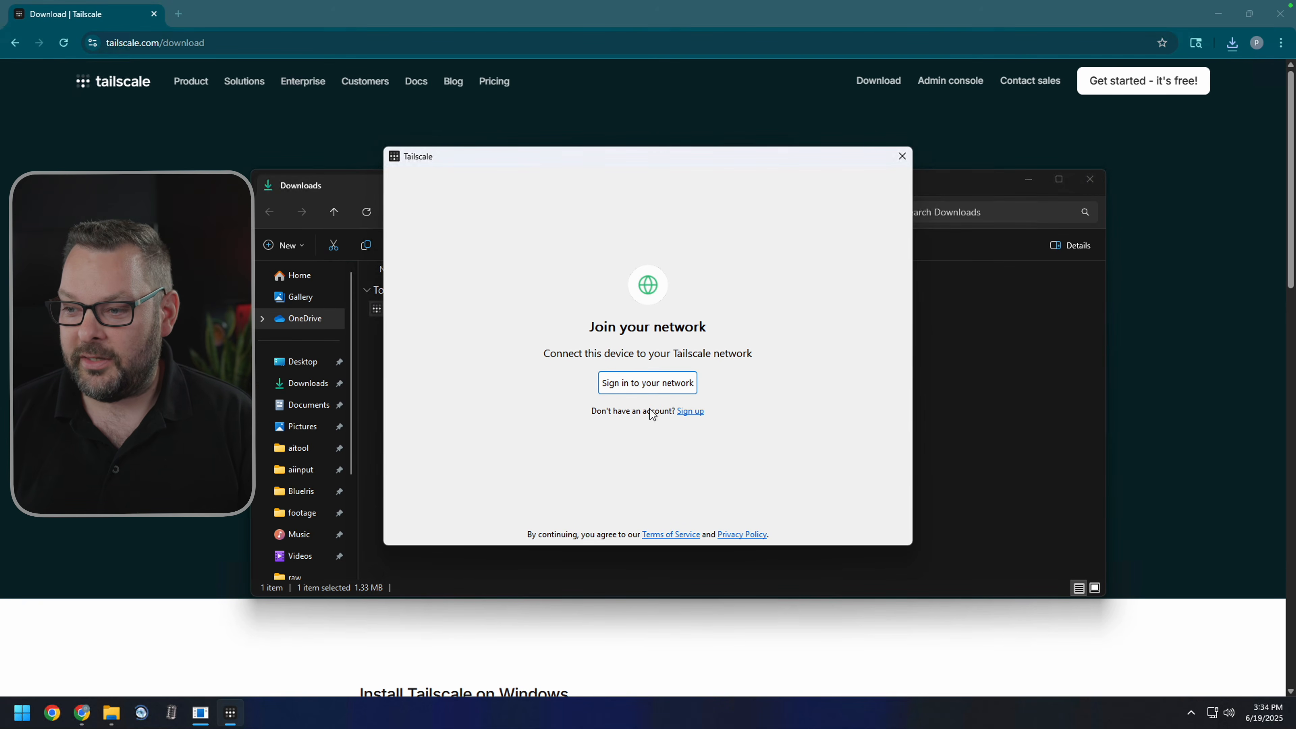
{"action": "left_click", "coordinate": [629, 385]}
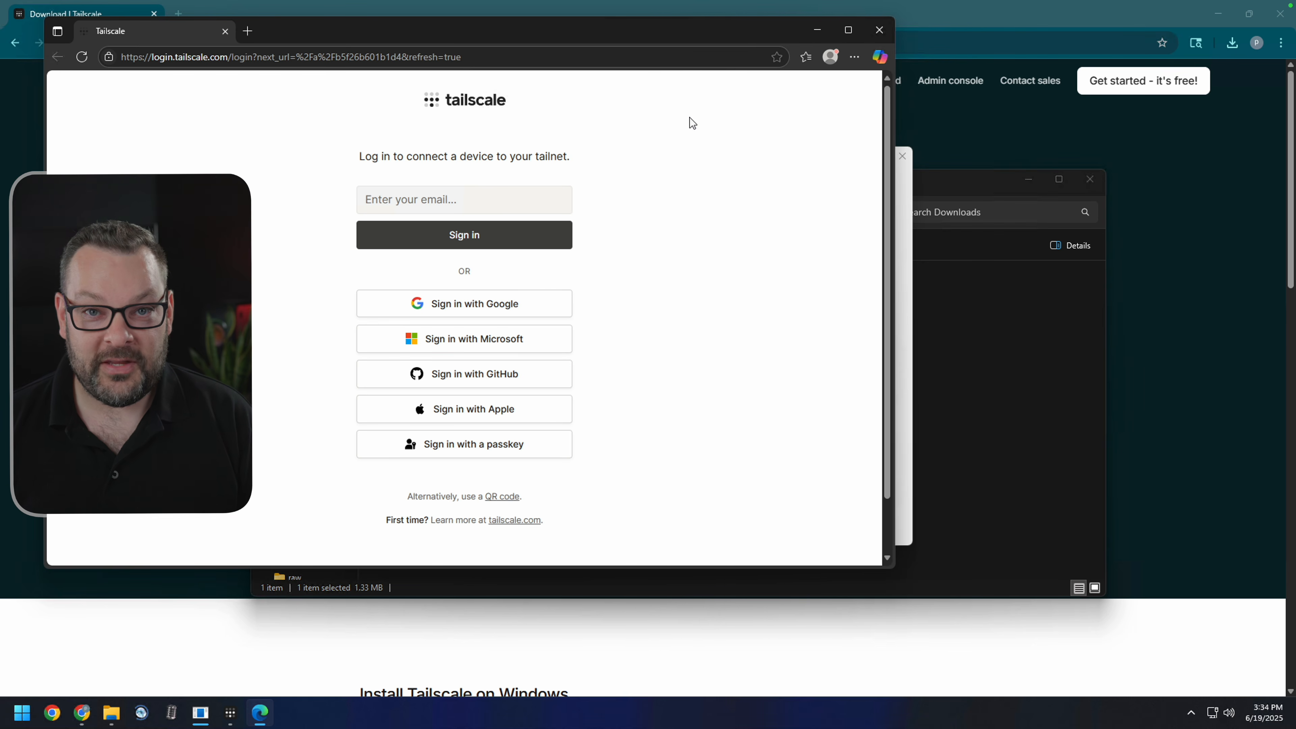
Copy the Tailscale login page address and open it in Chrome in place of the download page.
{"action": "left_click", "coordinate": [580, 57]}
{"action": "key", "text": "ctrl+c"}
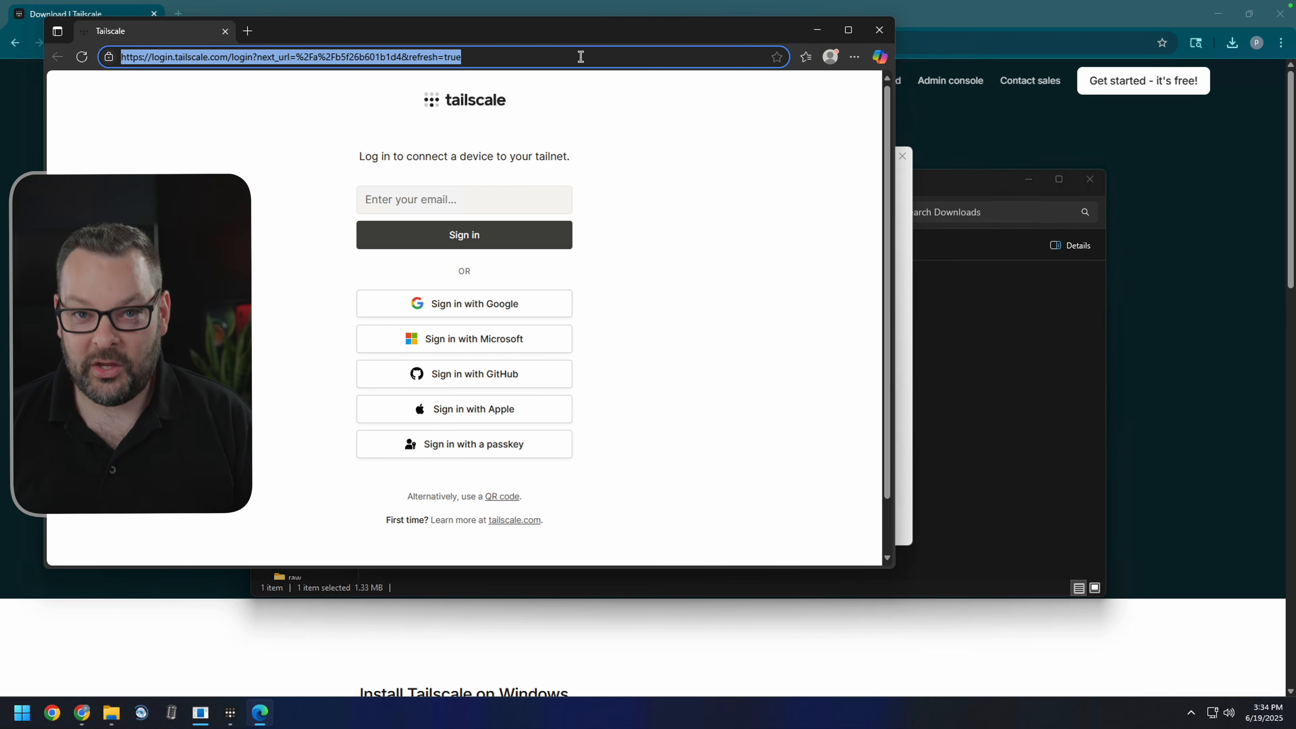
{"action": "left_click", "coordinate": [919, 22]}
{"action": "left_click", "coordinate": [902, 36]}
{"action": "key", "text": "ctrl+v"}
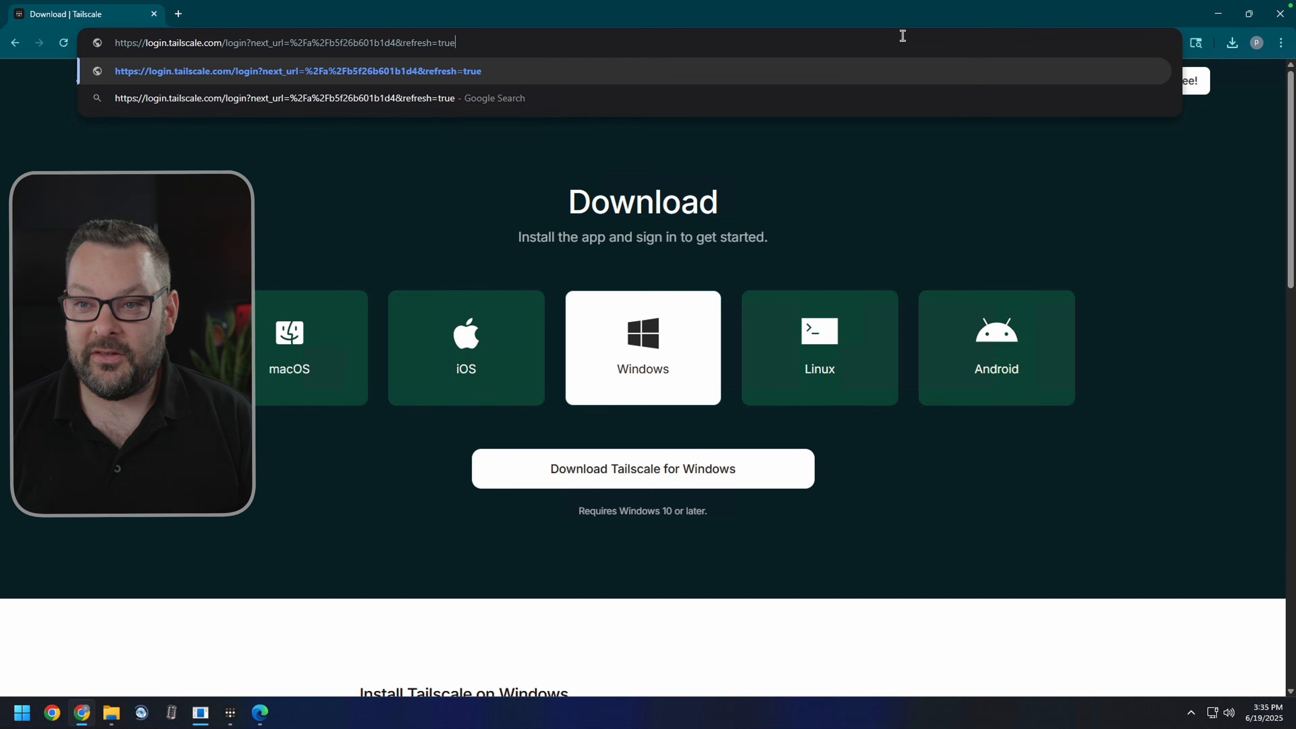
{"action": "key", "text": "Return"}
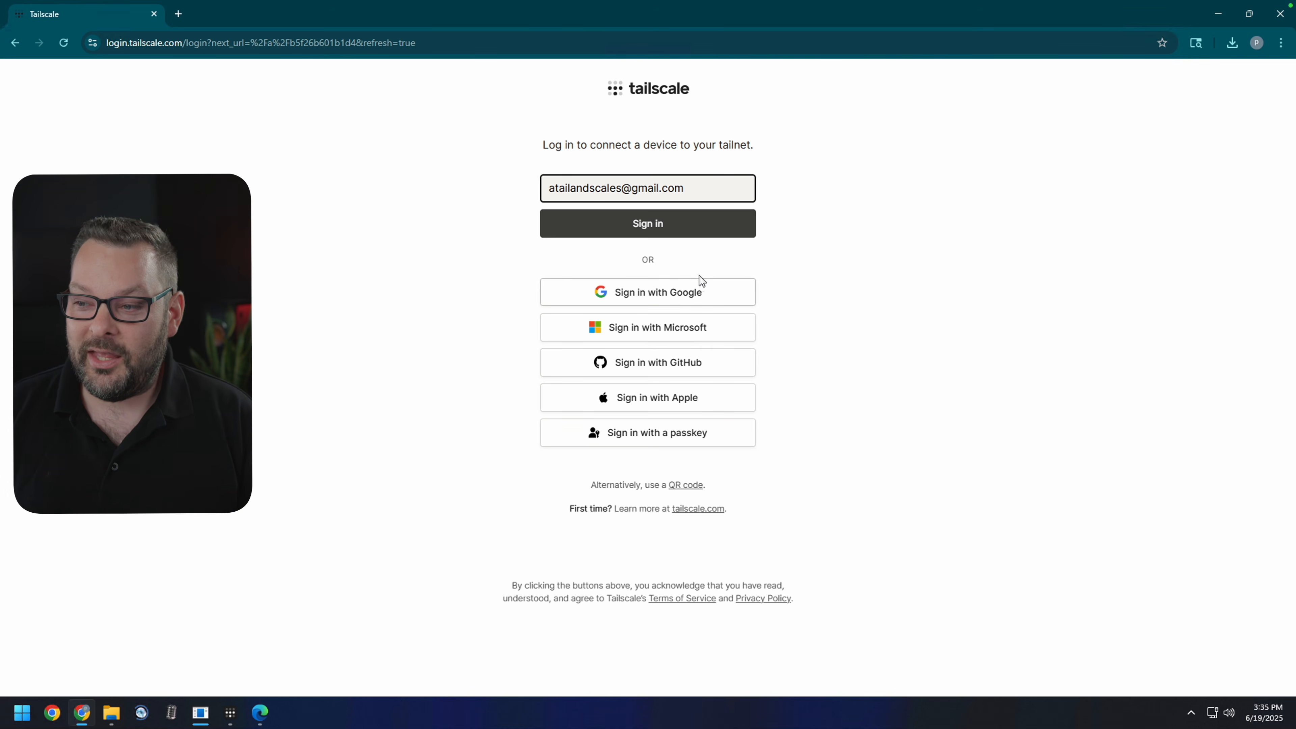
Sign in with the existing Google account and connect the device BLUEIRIS to the personal Gmail tailnet.
{"action": "left_click", "coordinate": [673, 293]}
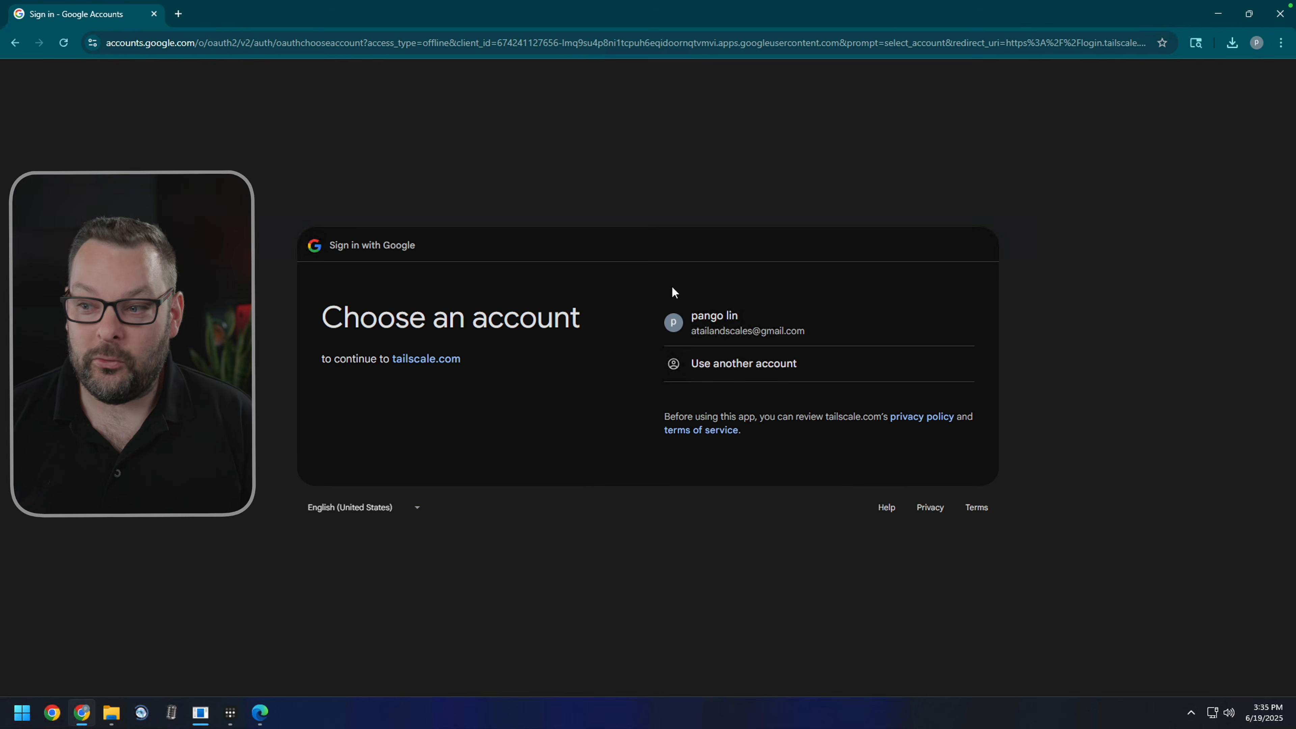
{"action": "left_click", "coordinate": [716, 335]}
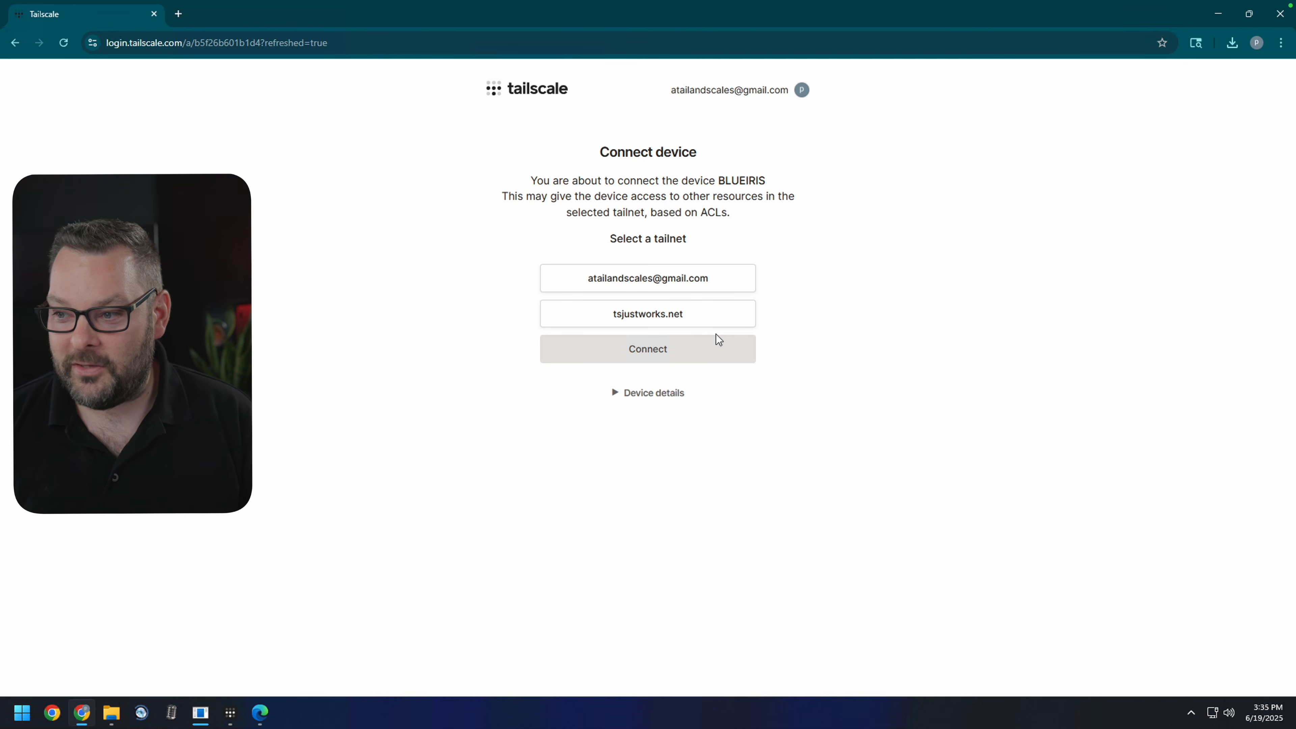
{"action": "left_click", "coordinate": [657, 287]}
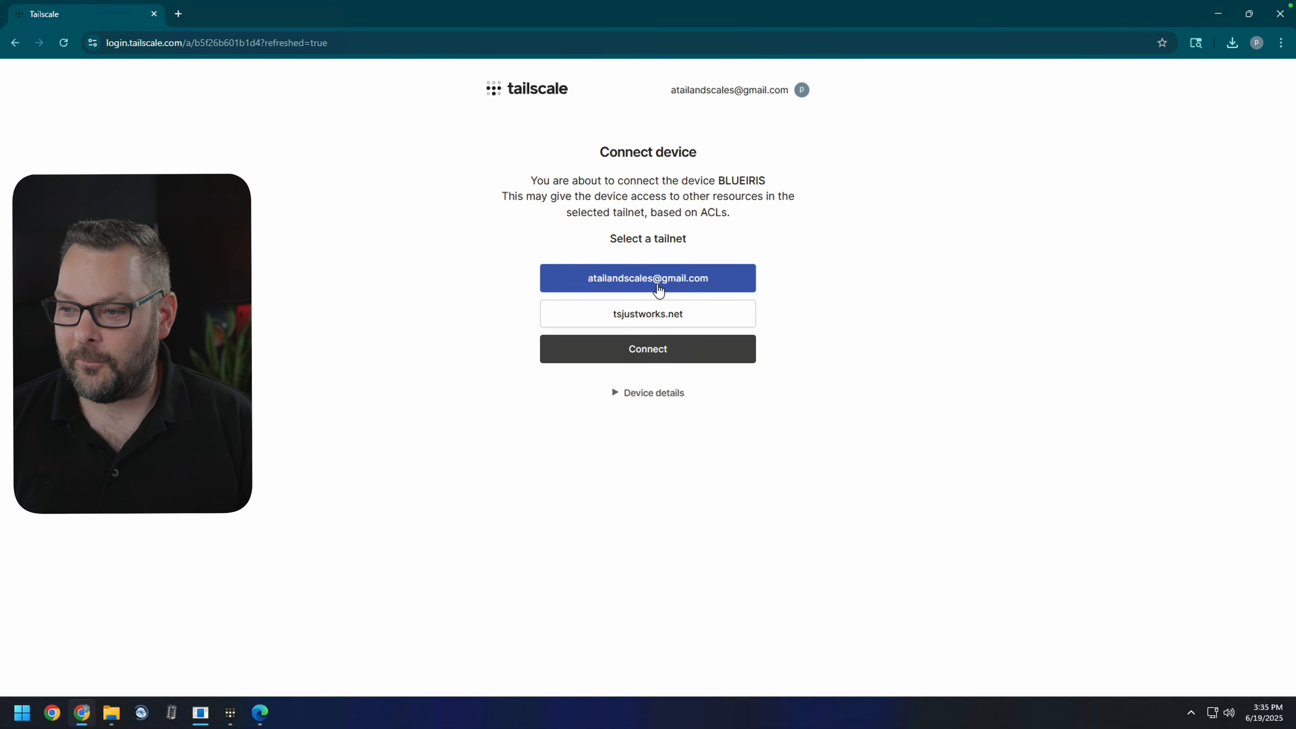
{"action": "left_click", "coordinate": [625, 353]}
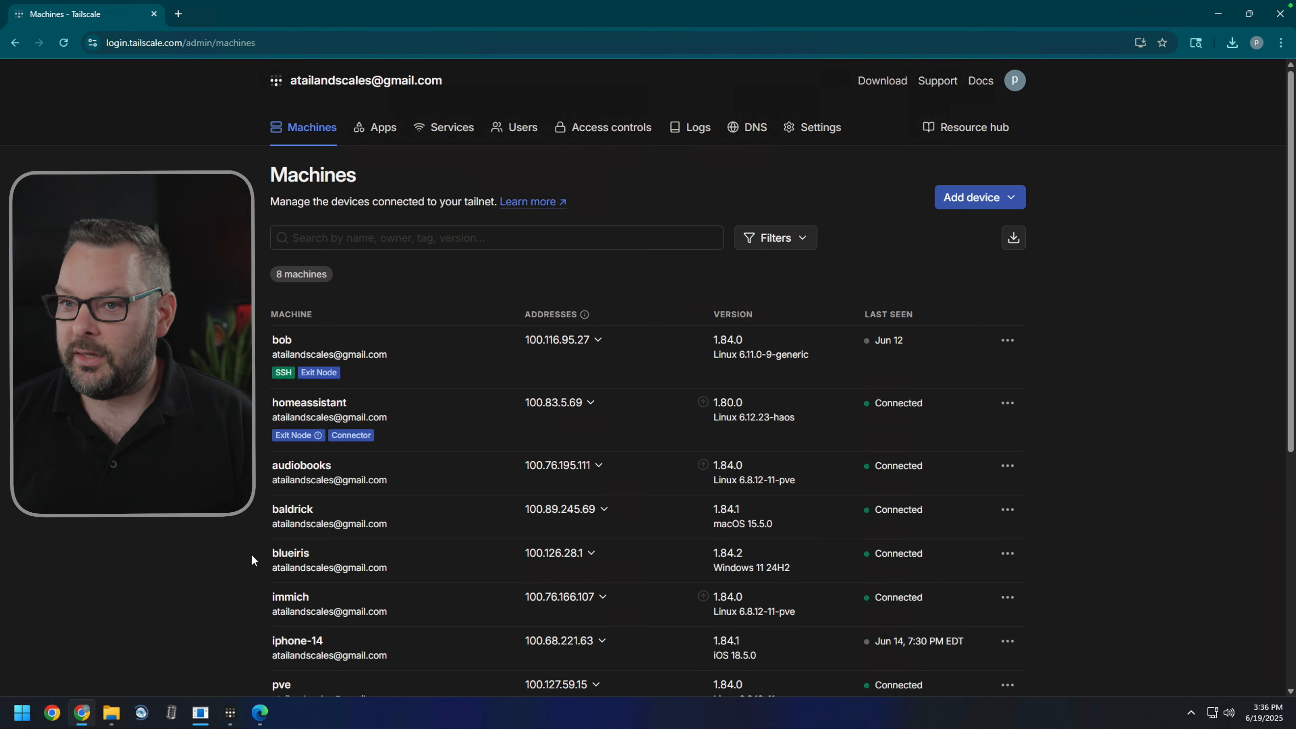
Bring up the Tailscale welcome window and move the Tailscale icon out of the hidden tray icons so it stays visible.
{"action": "left_click", "coordinate": [232, 714]}
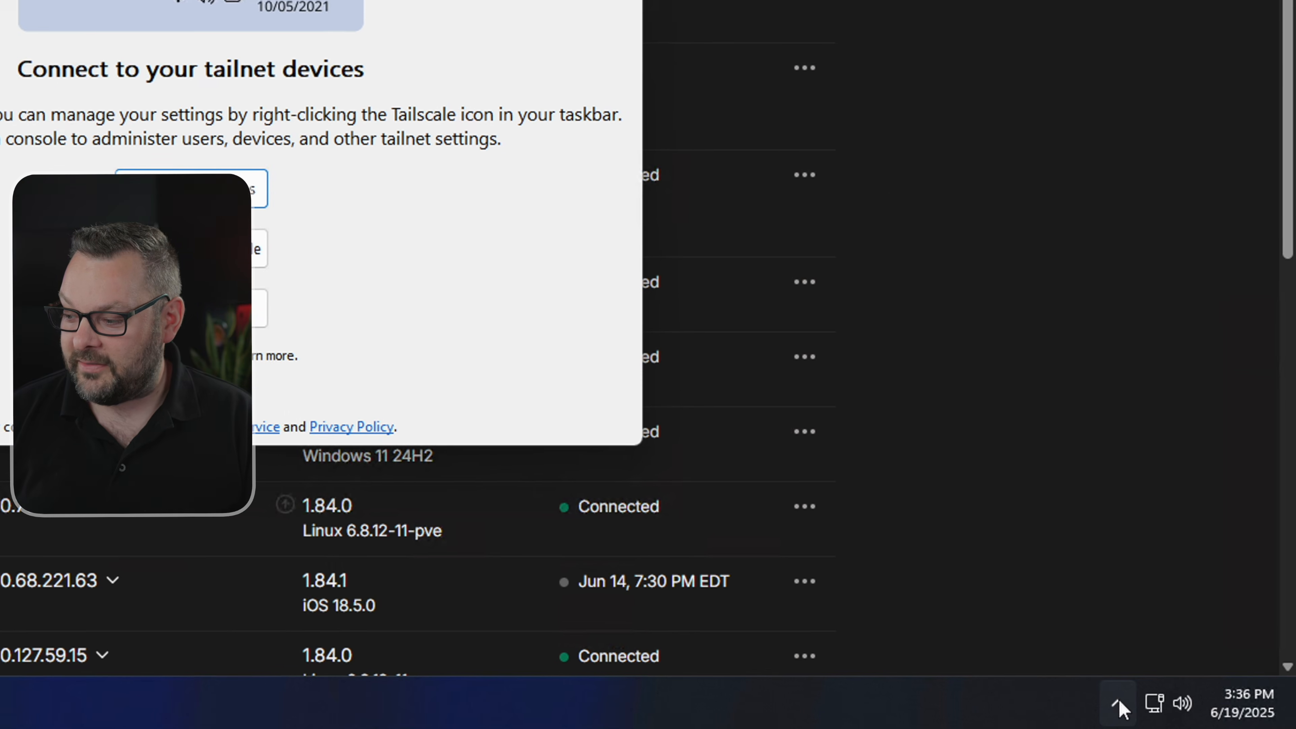
{"action": "left_click", "coordinate": [1118, 706]}
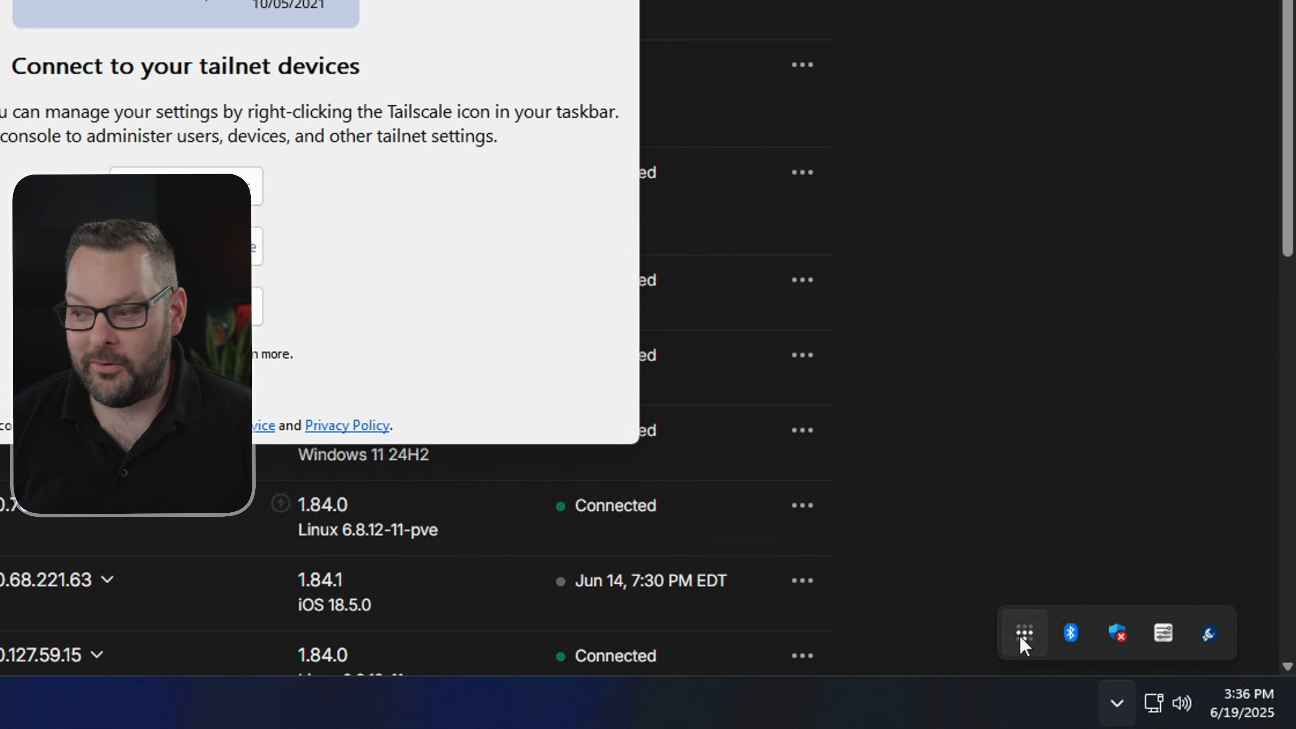
{"action": "left_click_drag", "start_coordinate": [1021, 637], "coordinate": [1118, 704]}
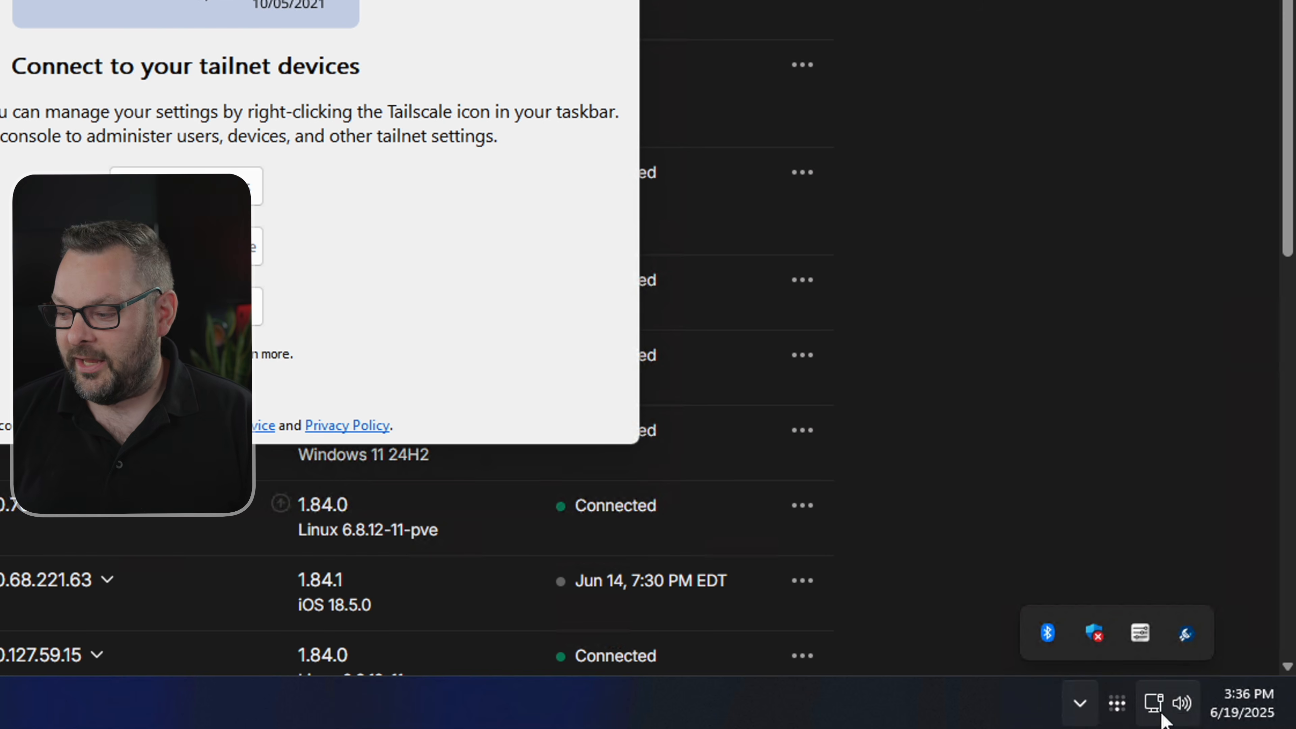
{"action": "left_click", "coordinate": [1075, 701]}
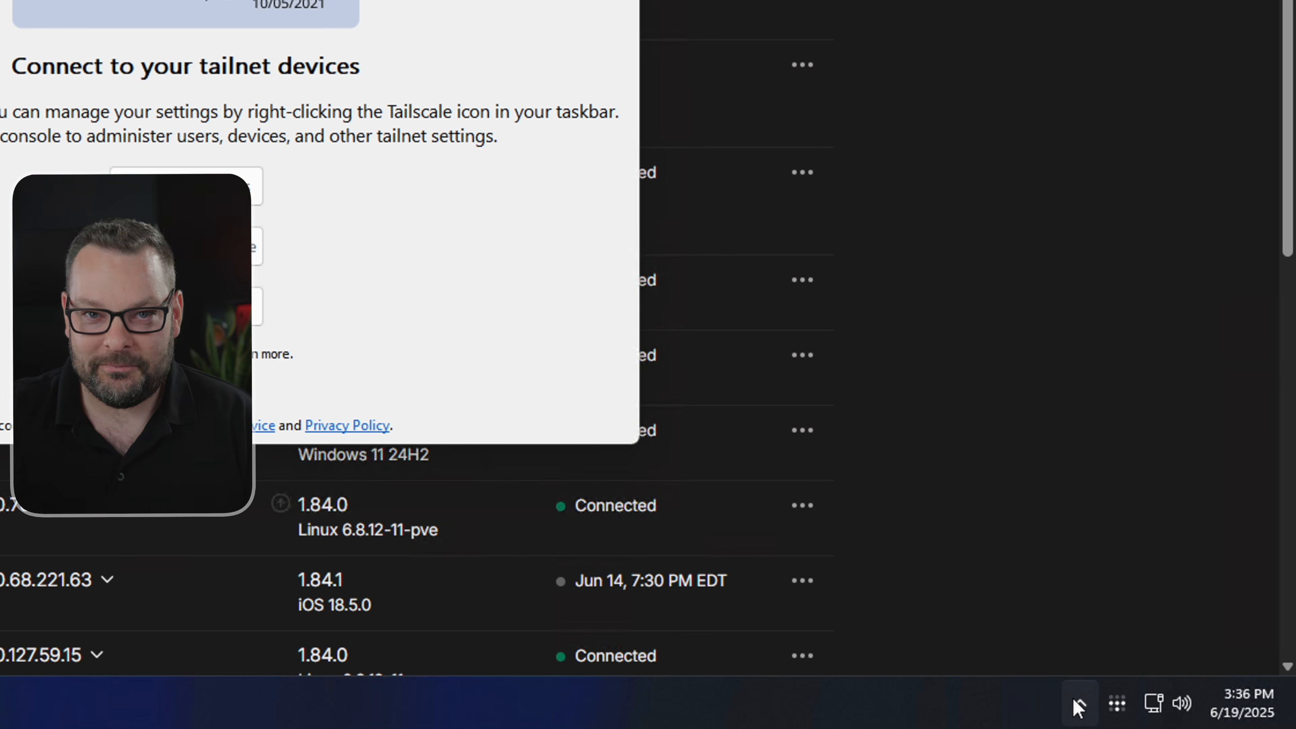
Open the admin console from the Tailscale client's account options, and return to the machines page in Chrome.
{"action": "left_click", "coordinate": [1117, 711]}
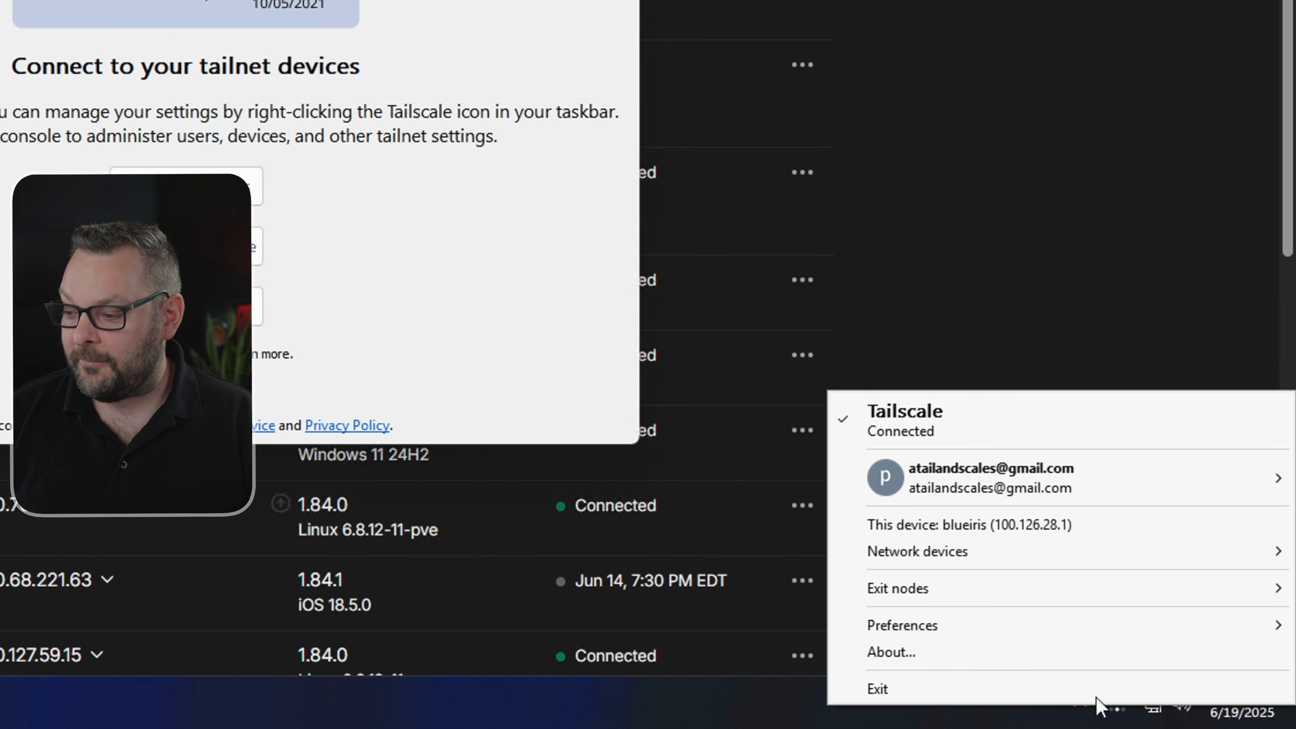
{"action": "mouse_move", "coordinate": [960, 492]}
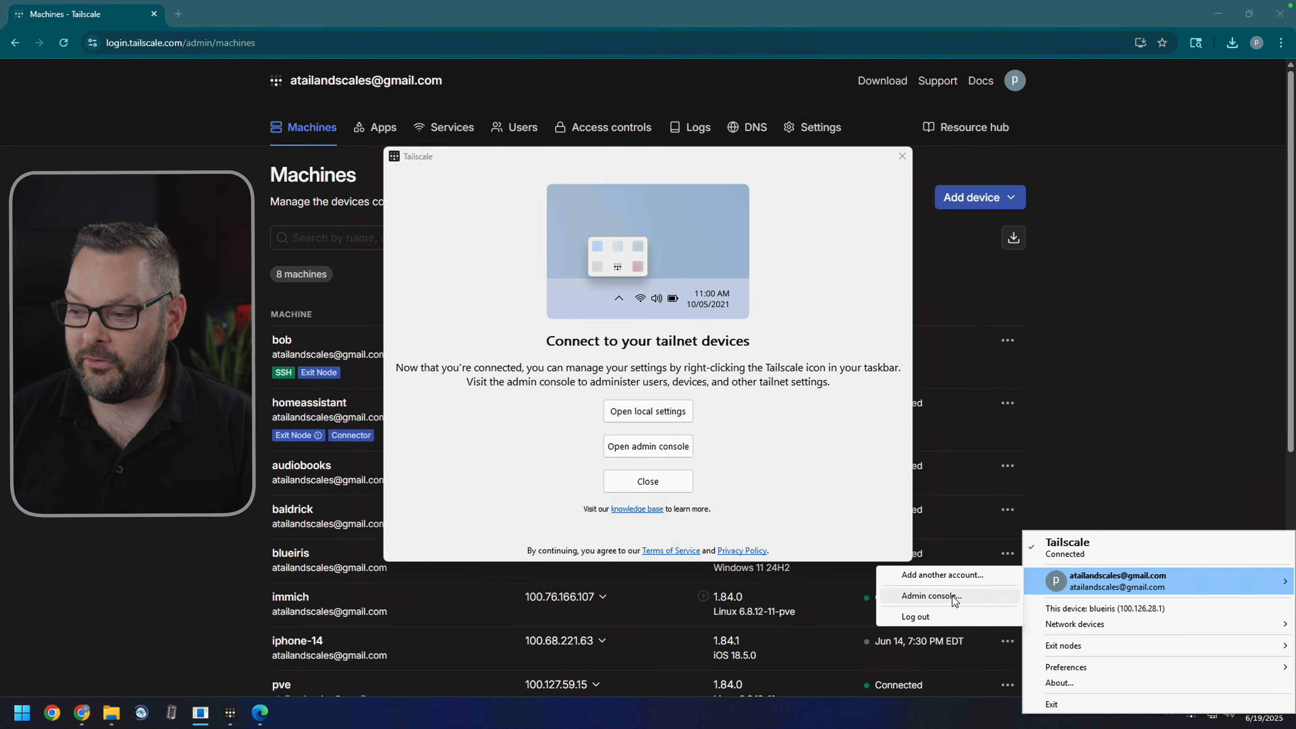
{"action": "left_click", "coordinate": [952, 596]}
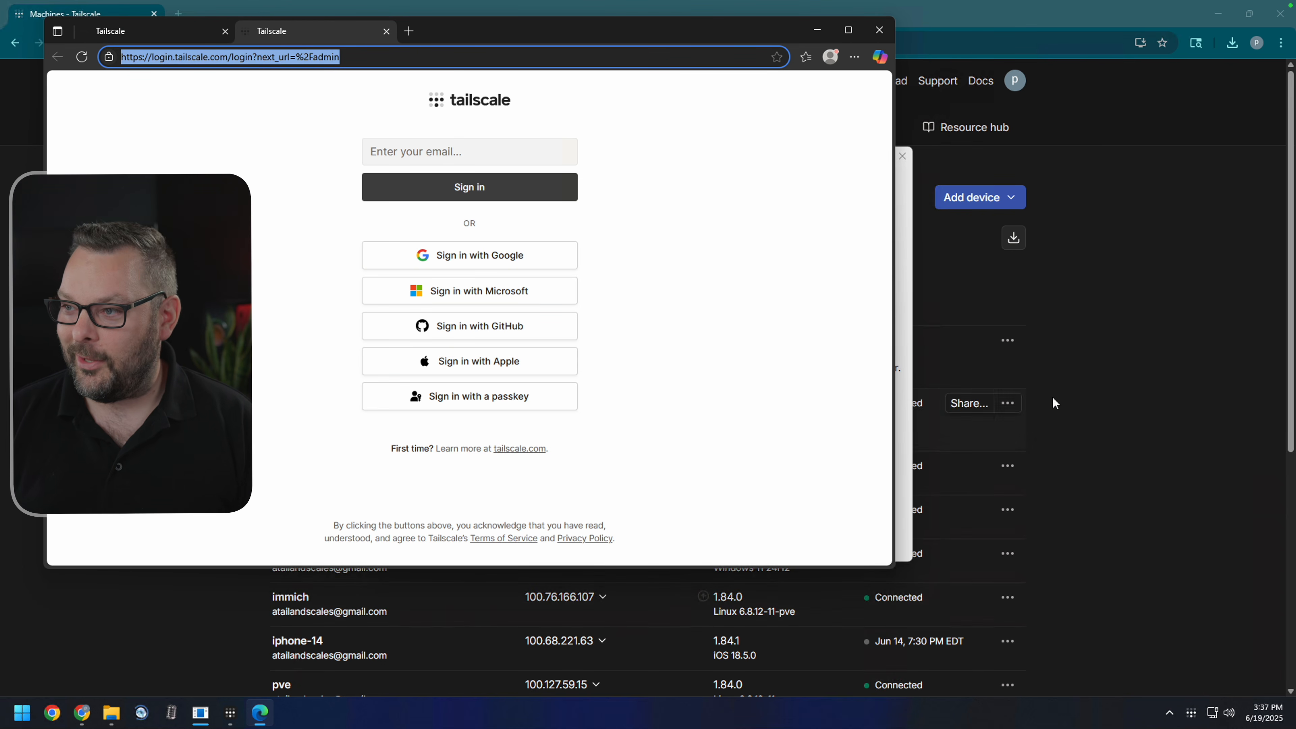
{"action": "left_click", "coordinate": [1129, 362]}
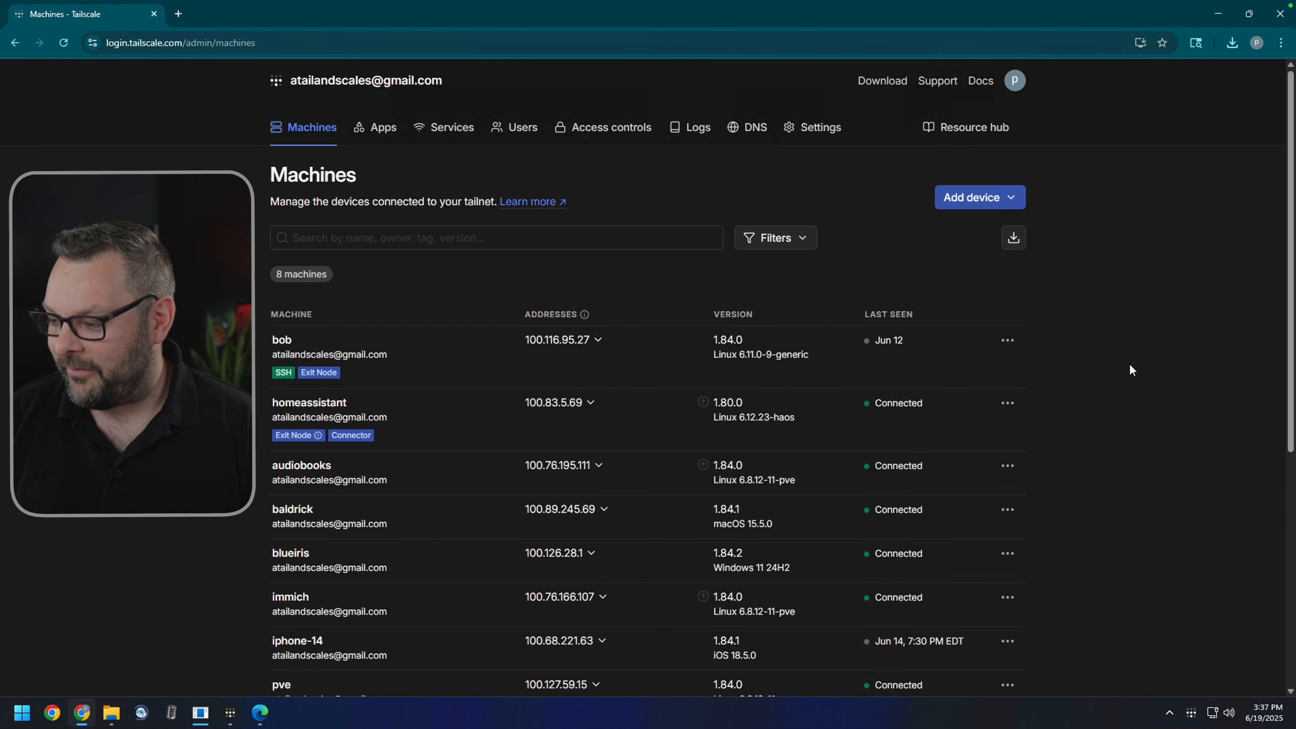
Examine the client's own network devices and compare them with the machine list in the admin console.
{"action": "right_click", "coordinate": [1192, 717]}
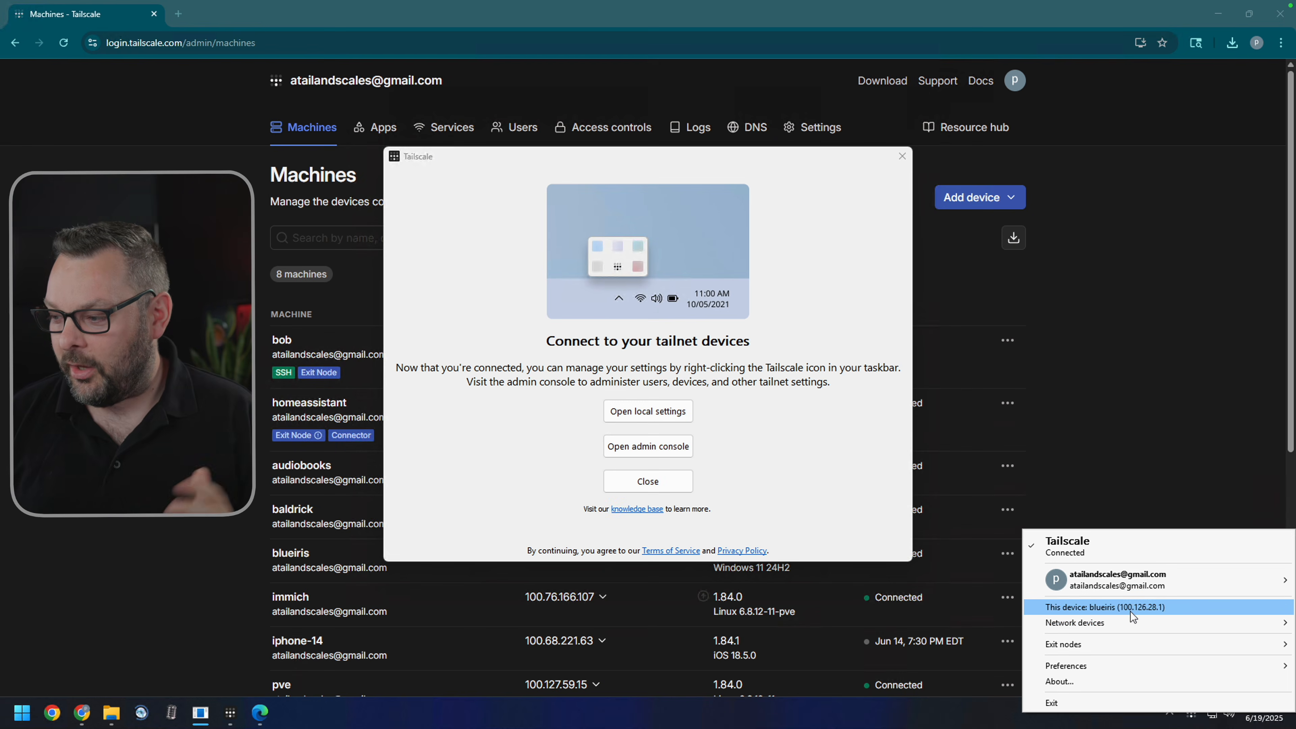
{"action": "mouse_move", "coordinate": [1125, 623]}
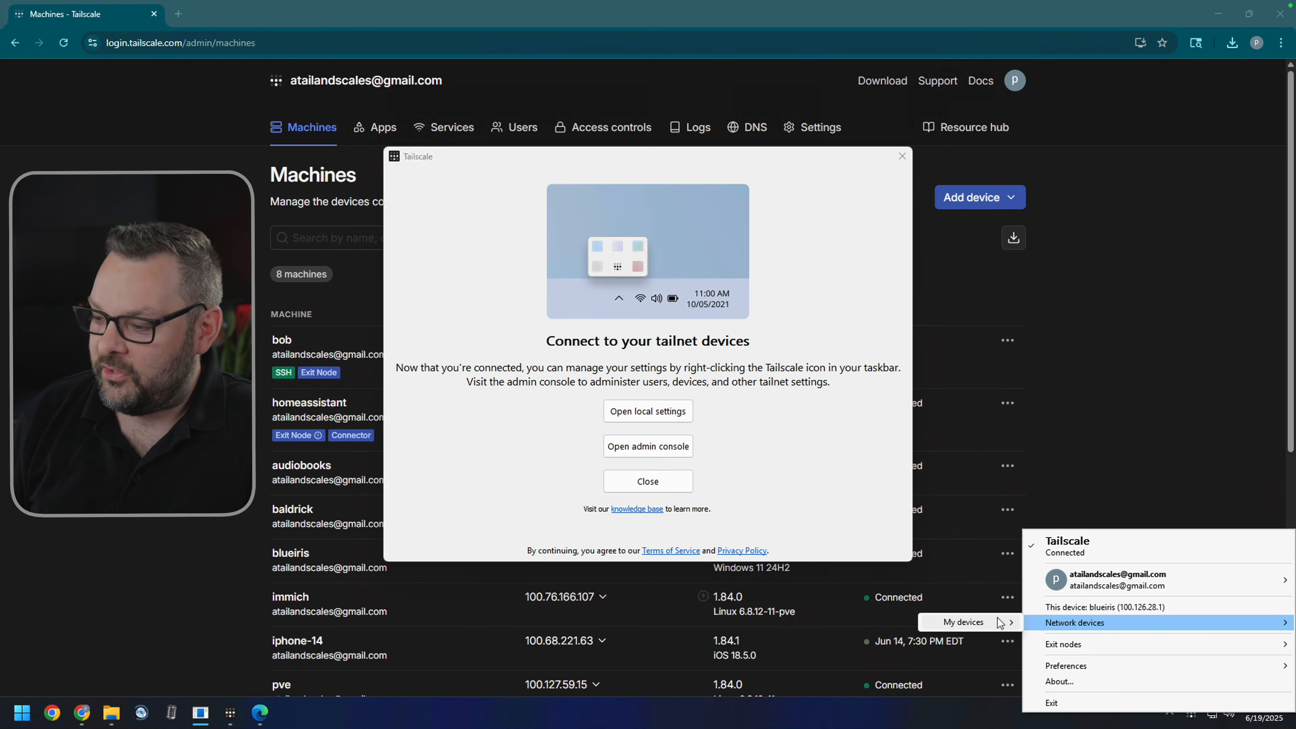
{"action": "mouse_move", "coordinate": [1000, 623]}
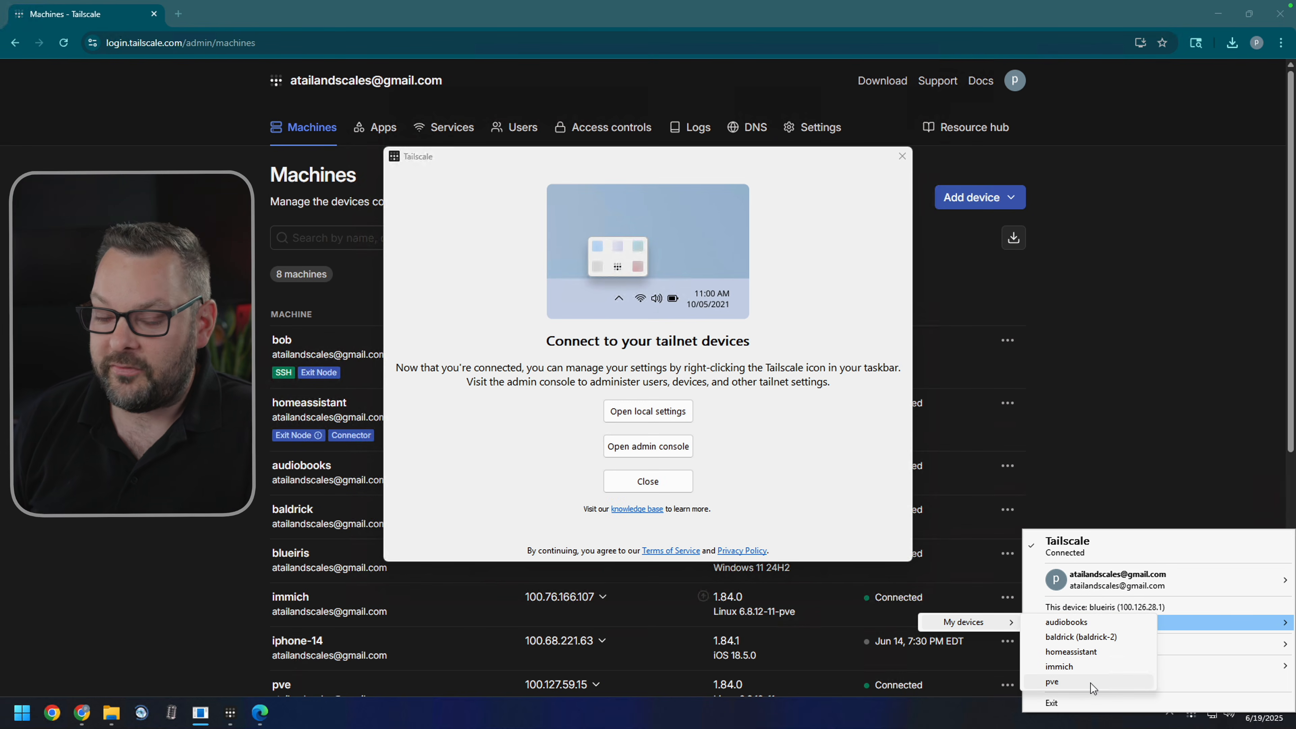
{"action": "scroll", "coordinate": [181, 513], "scroll_direction": "down", "scroll_amount": 1}
{"action": "scroll", "coordinate": [182, 512], "scroll_direction": "down", "scroll_amount": 2}
{"action": "scroll", "coordinate": [181, 513], "scroll_direction": "up", "scroll_amount": 1}
{"action": "left_click", "coordinate": [181, 513]}
{"action": "scroll", "coordinate": [182, 512], "scroll_direction": "down", "scroll_amount": 1}
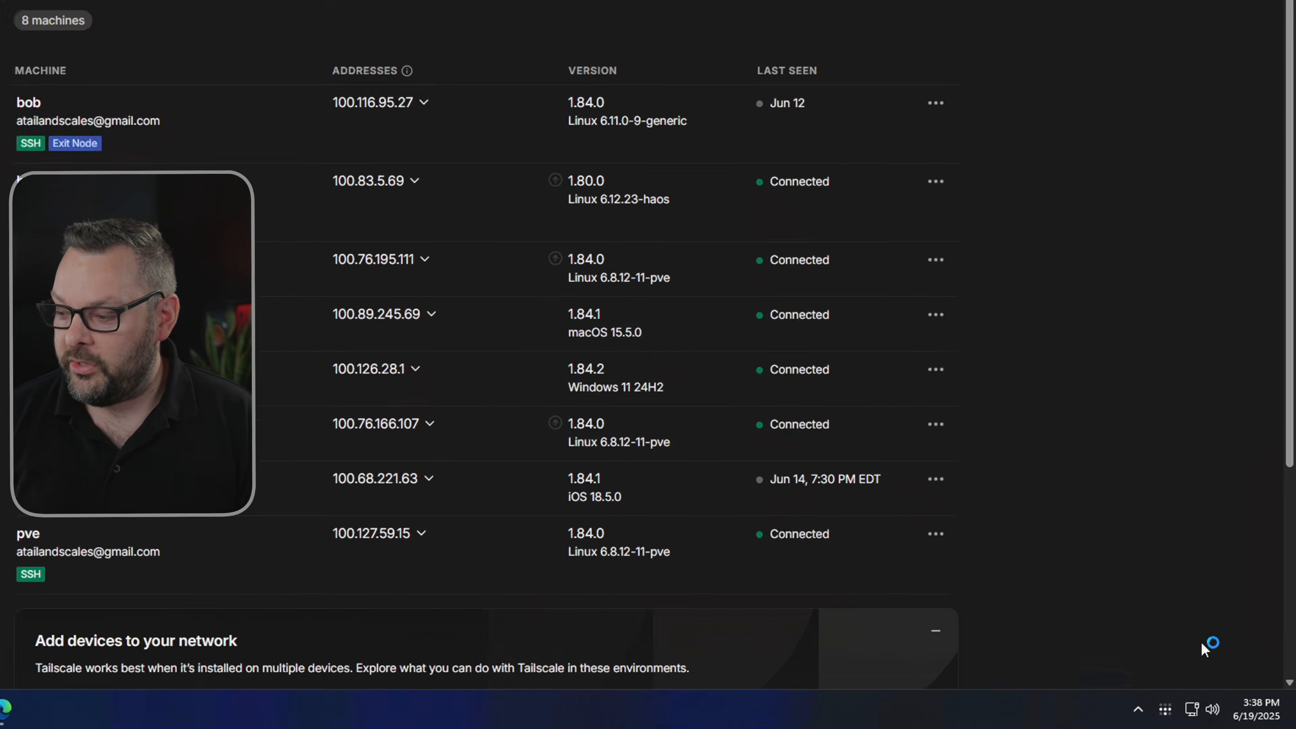
Review the client's network device, exit node and preference options, and view the addresses of the machine baldrick.
{"action": "left_click", "coordinate": [1164, 709]}
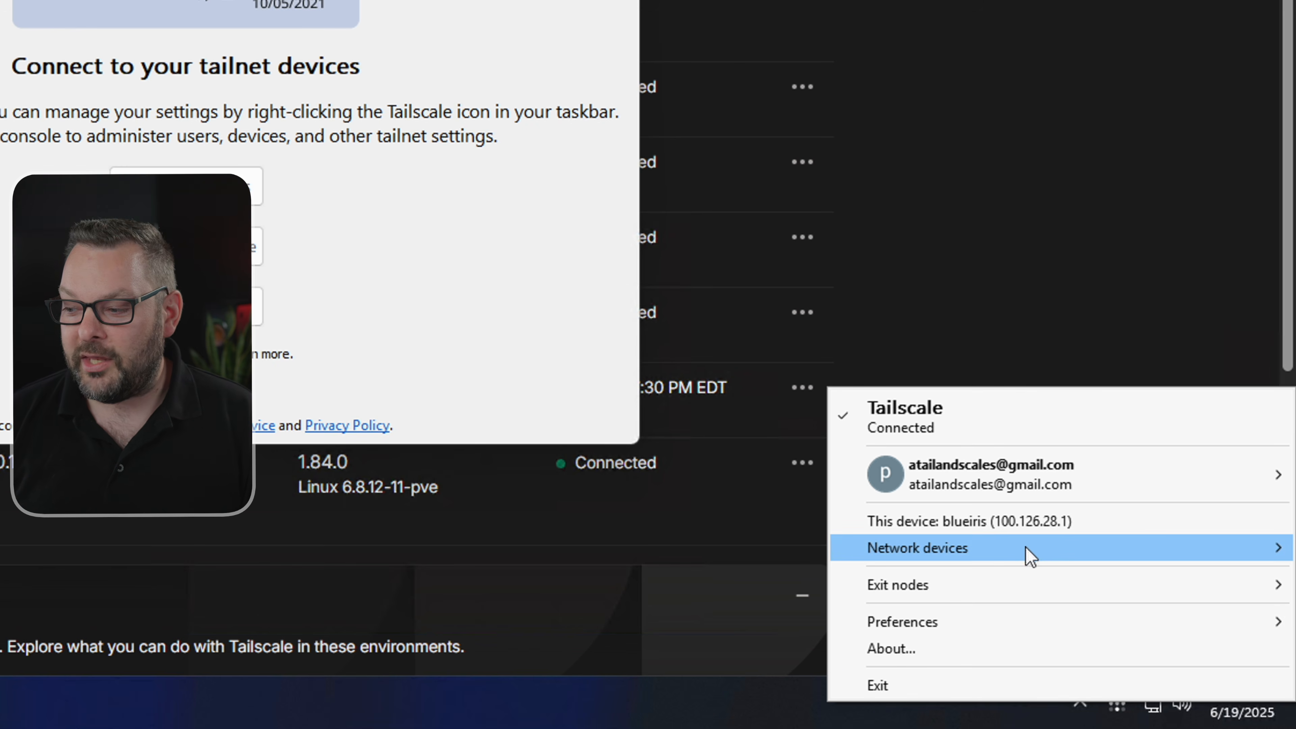
{"action": "mouse_move", "coordinate": [1028, 554]}
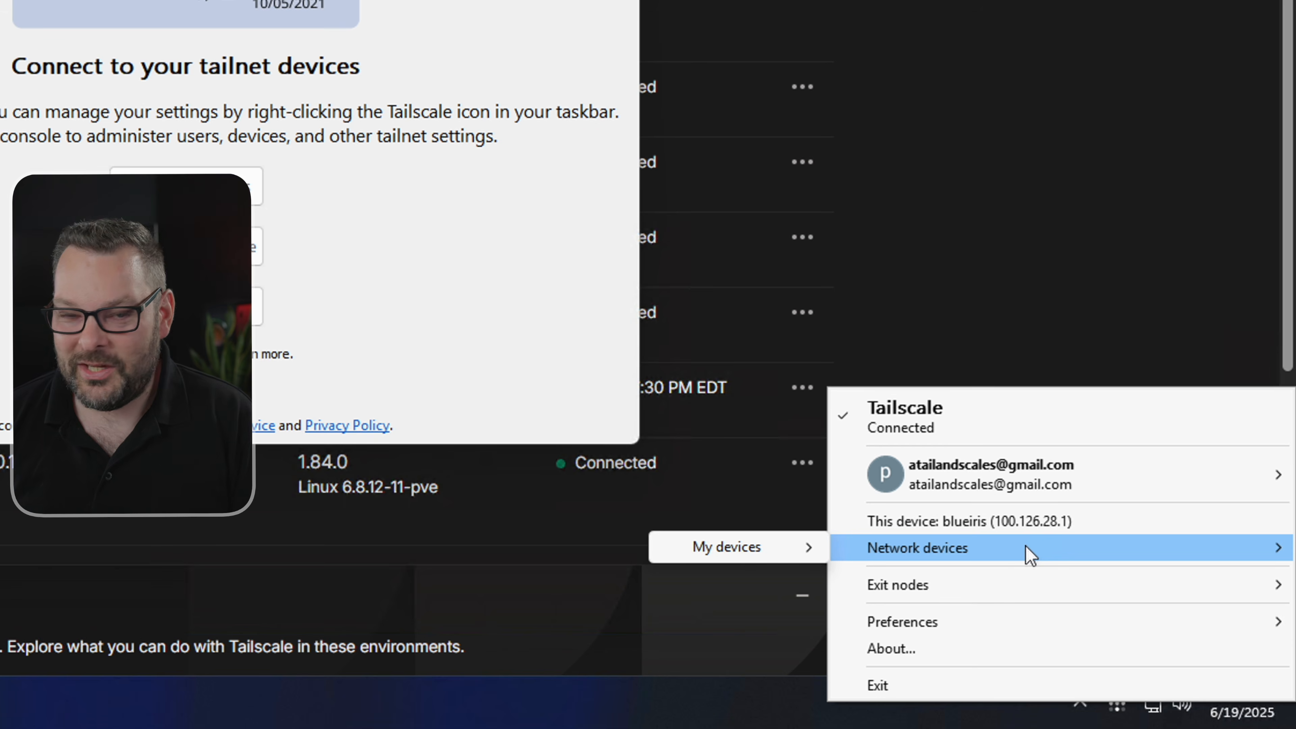
{"action": "mouse_move", "coordinate": [993, 597]}
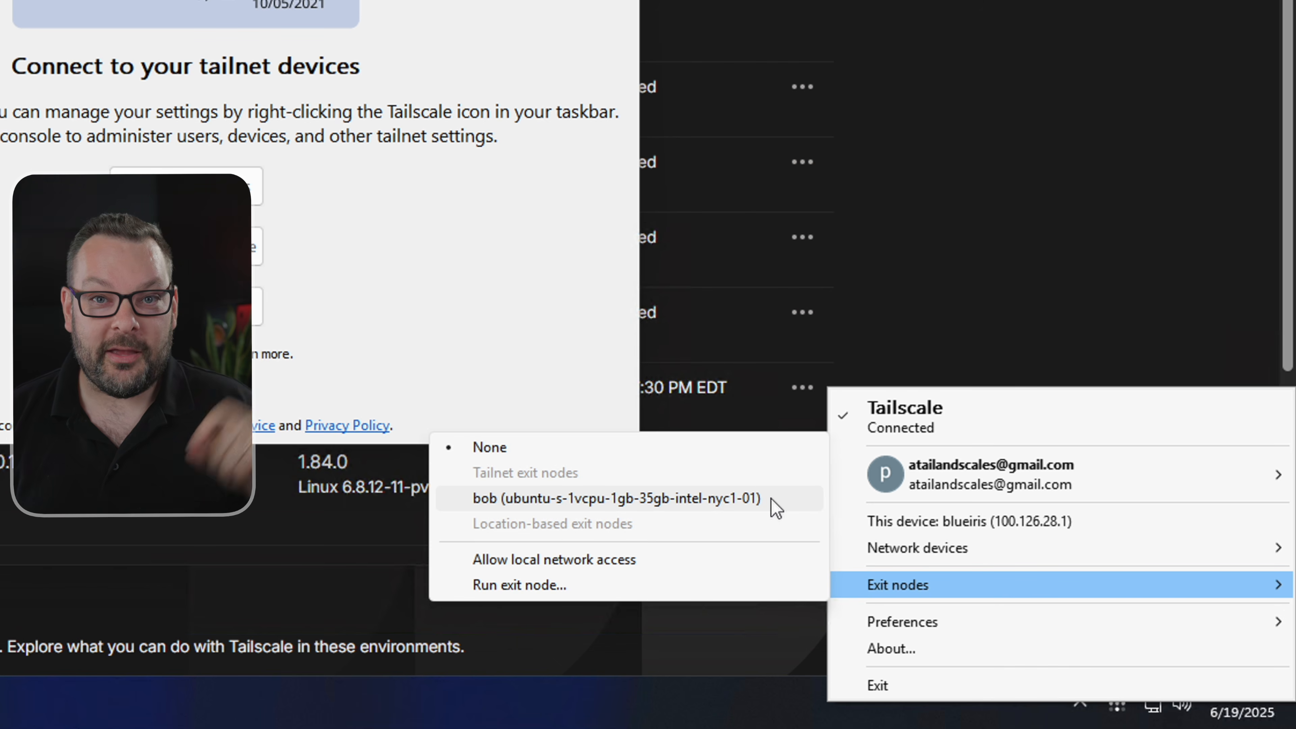
{"action": "mouse_move", "coordinate": [979, 628]}
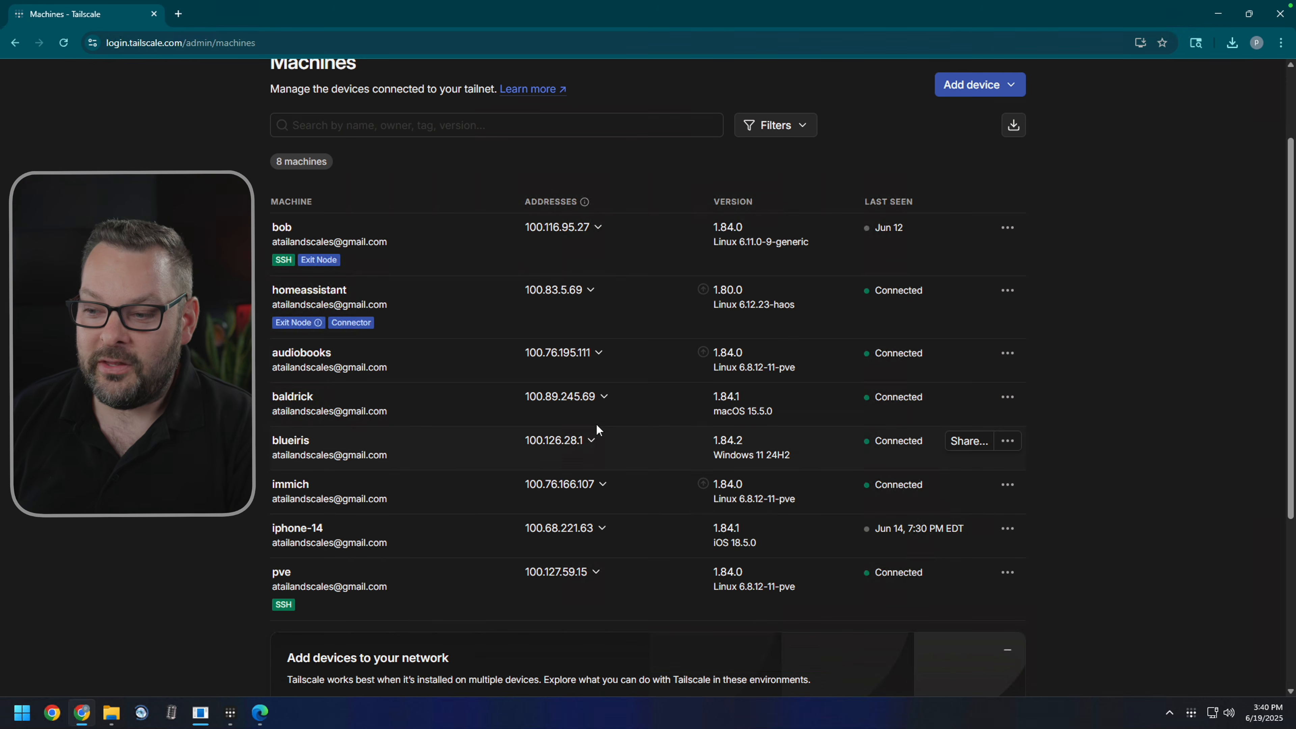
{"action": "left_click", "coordinate": [604, 398]}
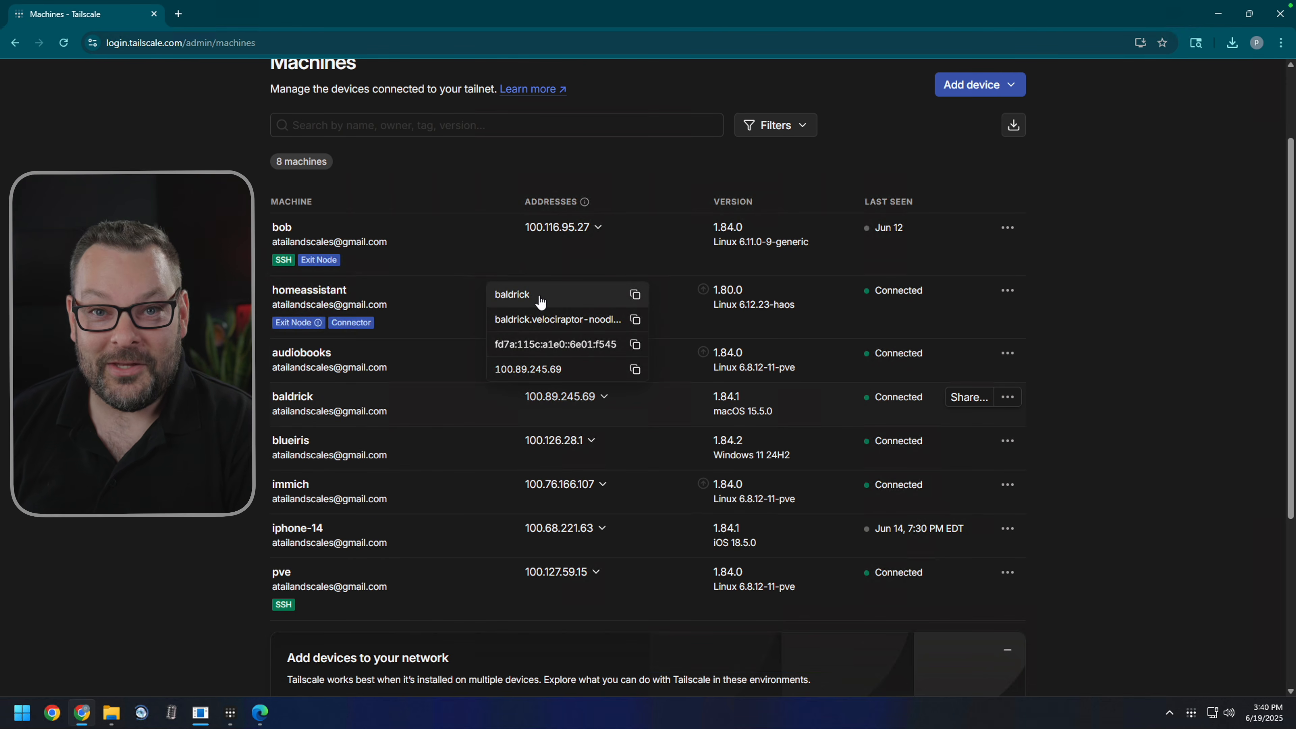
Enable automatic installation of updates in the Tailscale client's preferences.
{"action": "left_click", "coordinate": [1191, 717]}
{"action": "mouse_move", "coordinate": [1065, 667]}
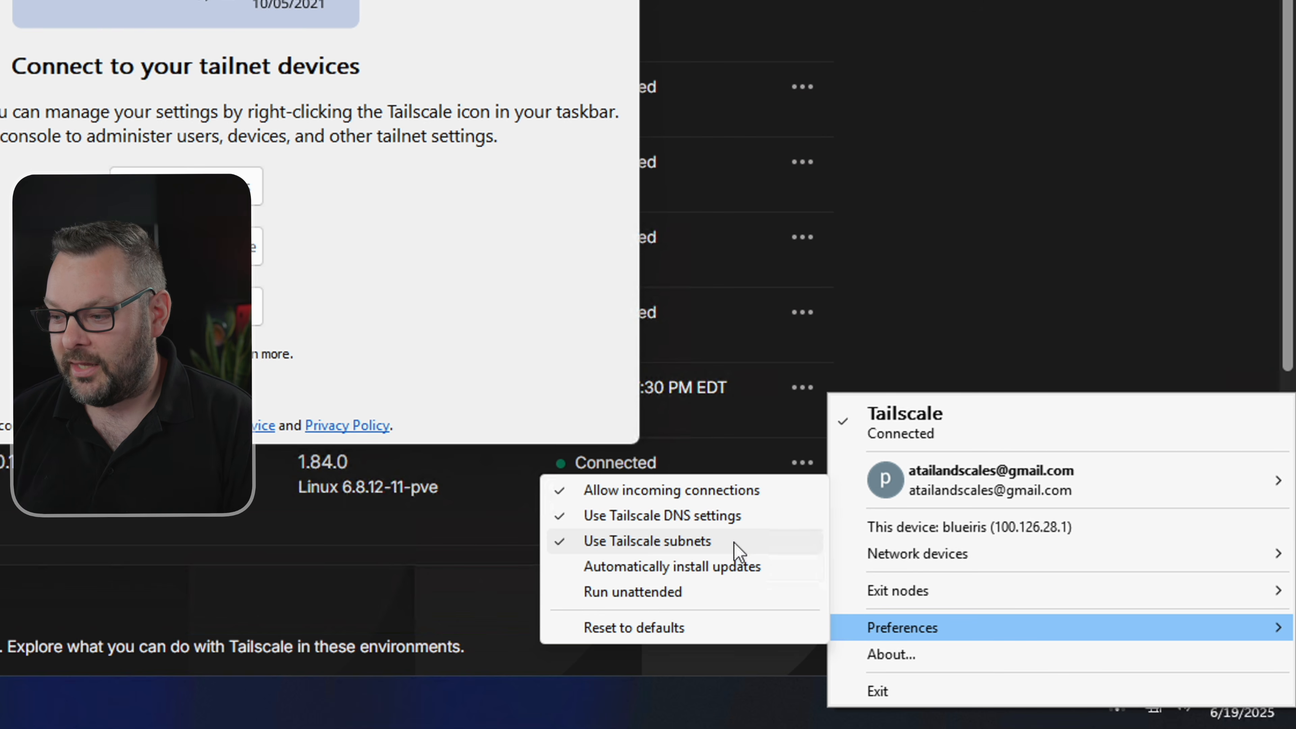
{"action": "left_click", "coordinate": [767, 573]}
Enable Run unattended in the Tailscale client's preferences and confirm unattended mode.
{"action": "right_click", "coordinate": [1116, 698]}
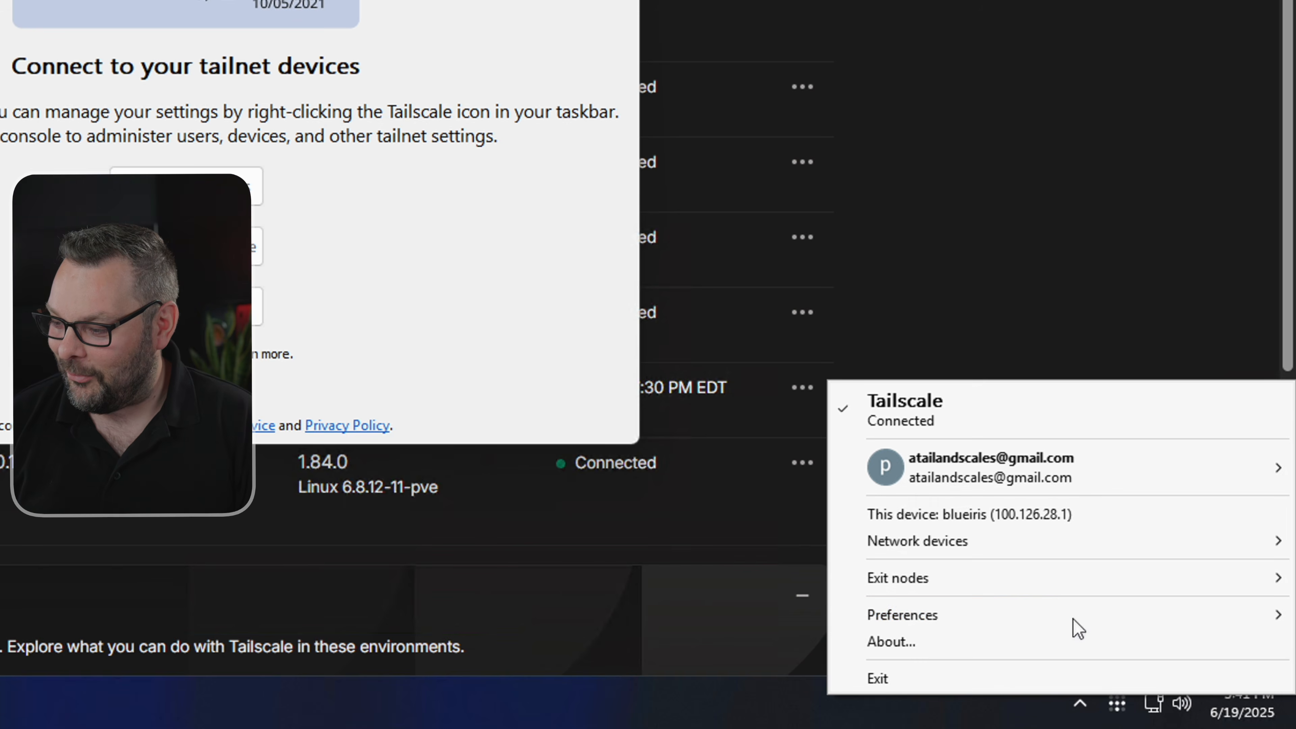
{"action": "mouse_move", "coordinate": [980, 613]}
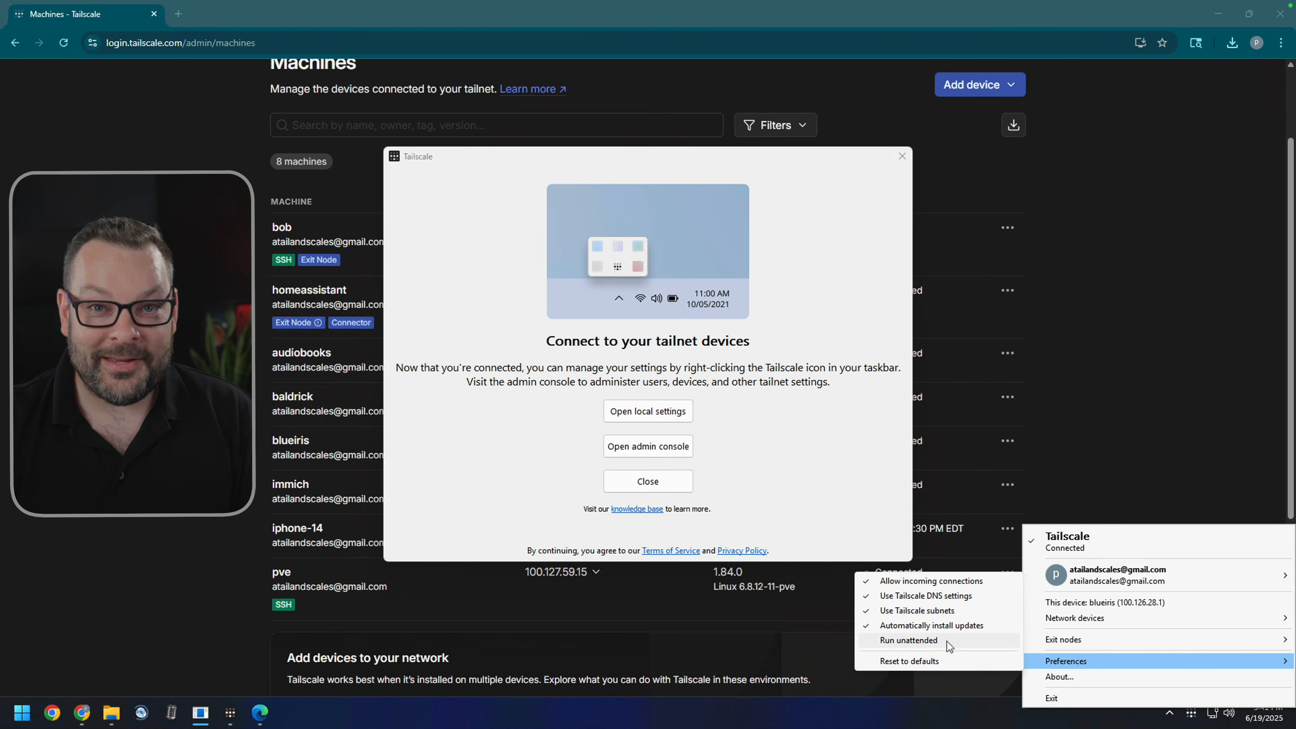
{"action": "left_click", "coordinate": [909, 640]}
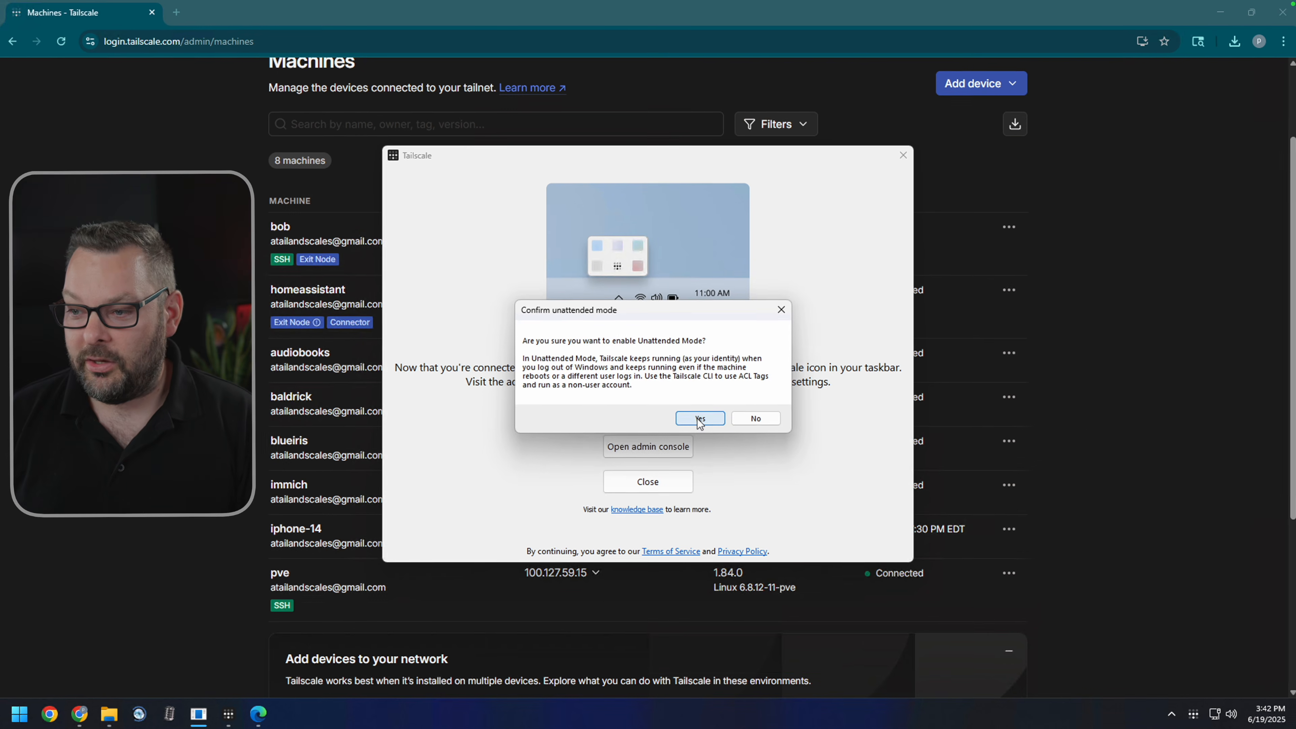
{"action": "left_click", "coordinate": [737, 455]}
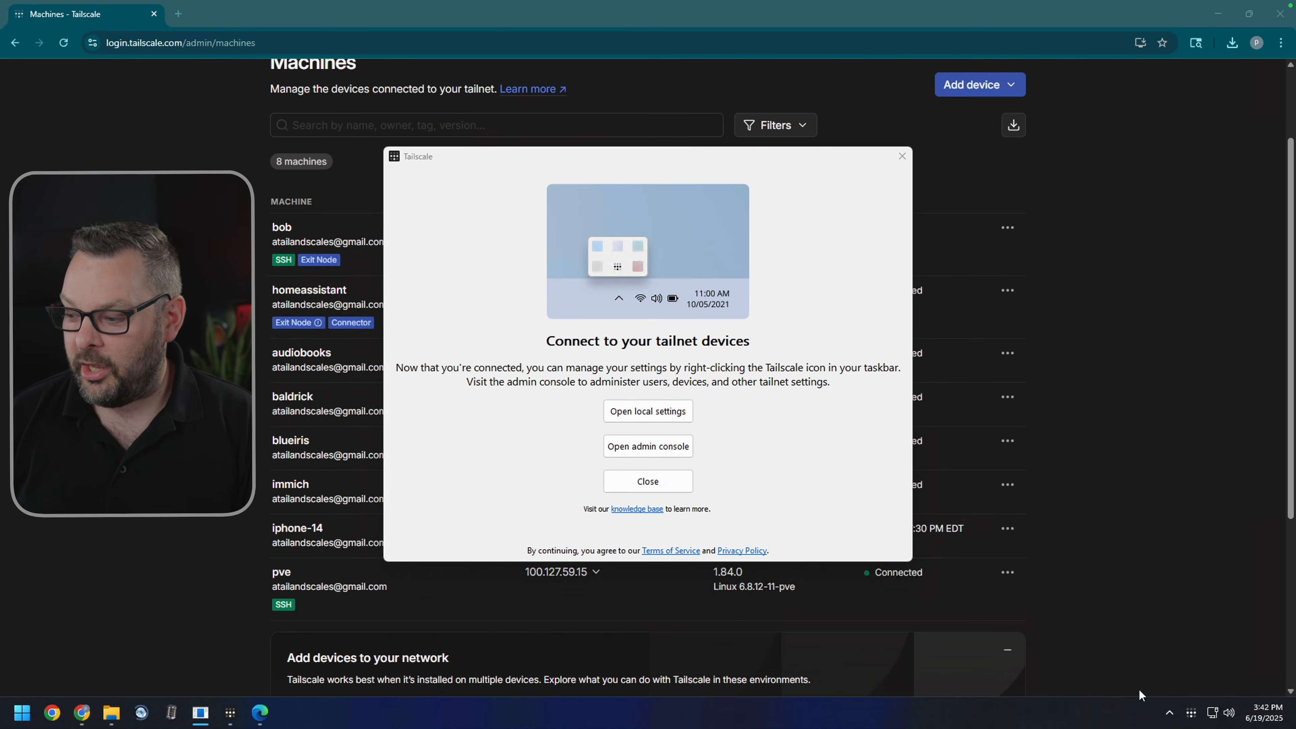
Check the installed Tailscale version and its update status in the About information.
{"action": "right_click", "coordinate": [1190, 713]}
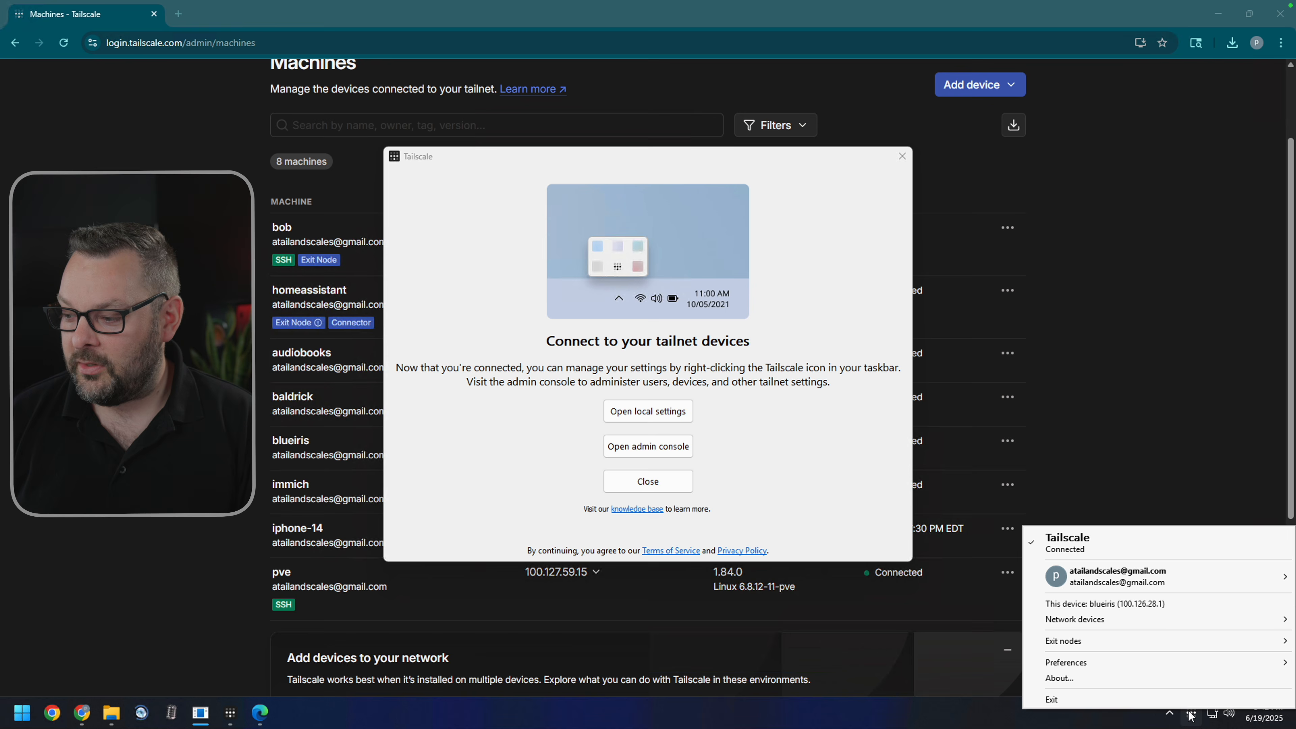
{"action": "left_click", "coordinate": [1124, 677]}
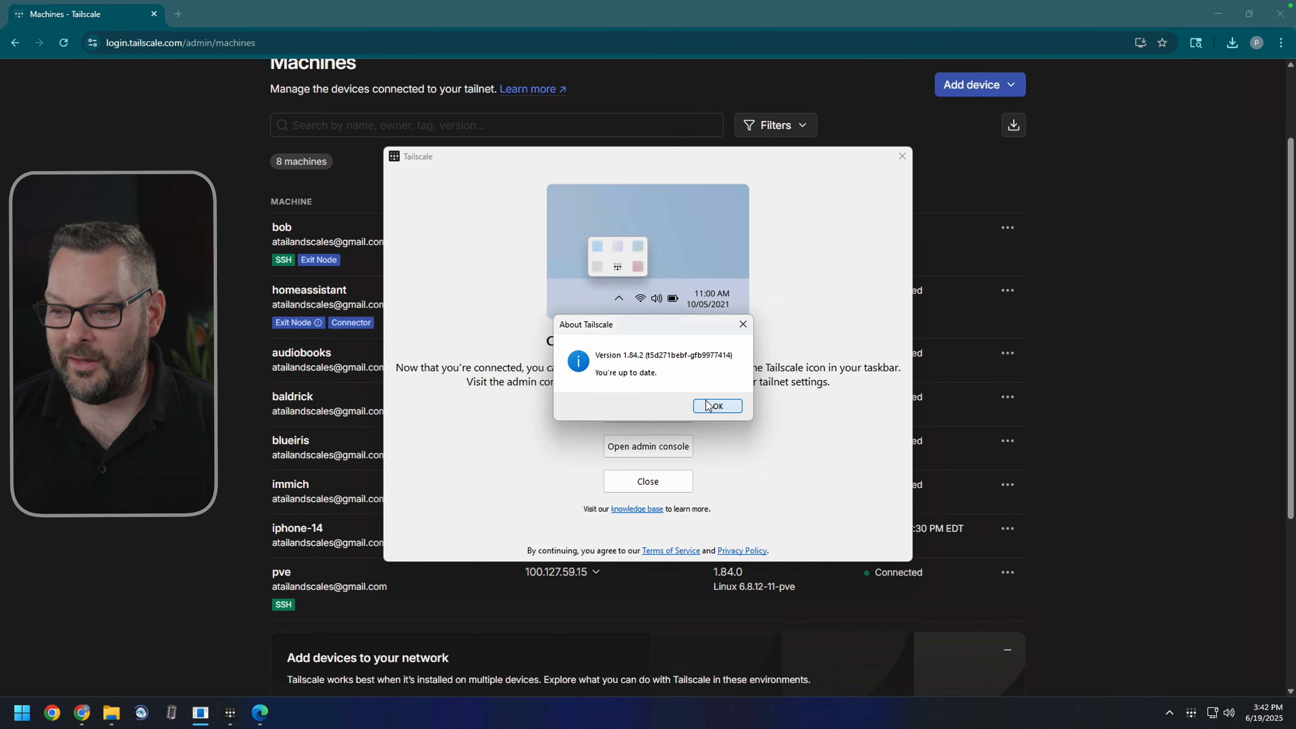
Close the version information and review Windows' Remote Desktop settings, including the list of users allowed to connect remotely.
{"action": "left_click", "coordinate": [716, 406]}
{"action": "left_click", "coordinate": [19, 719]}
{"action": "type", "text": "remote"}
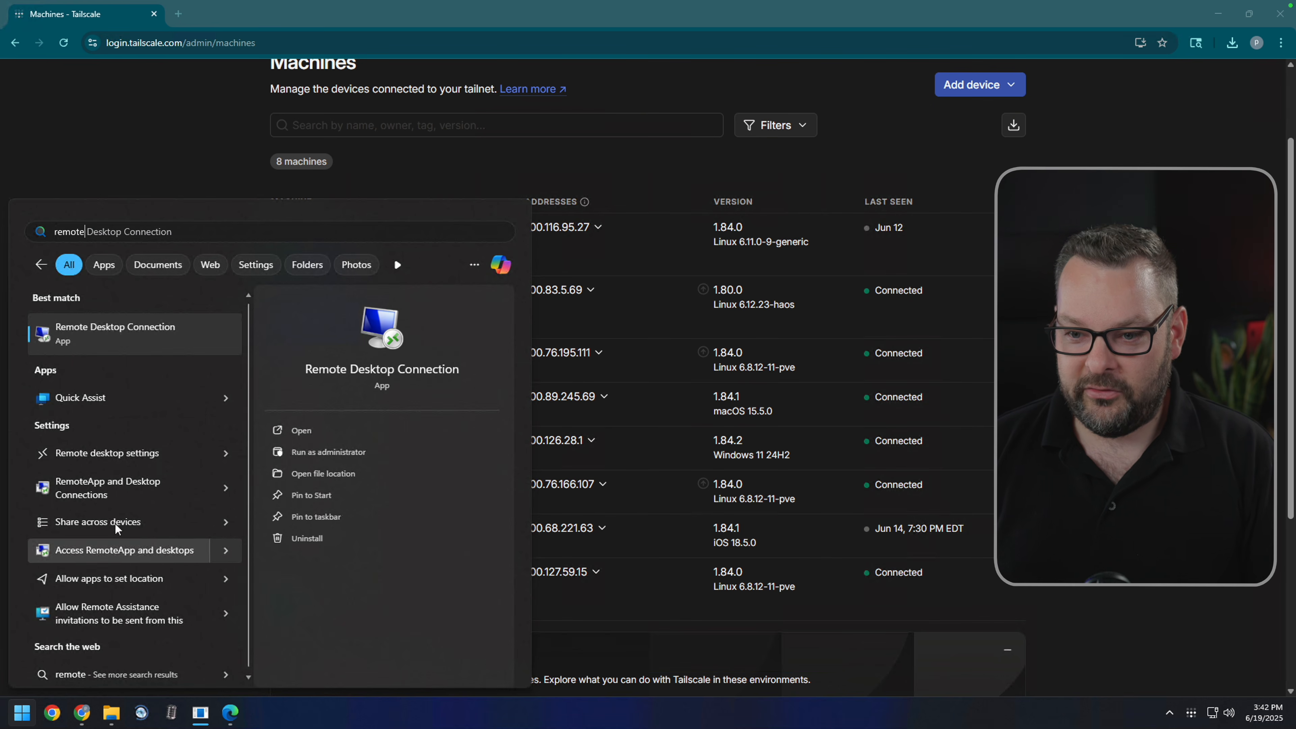
{"action": "left_click", "coordinate": [168, 453]}
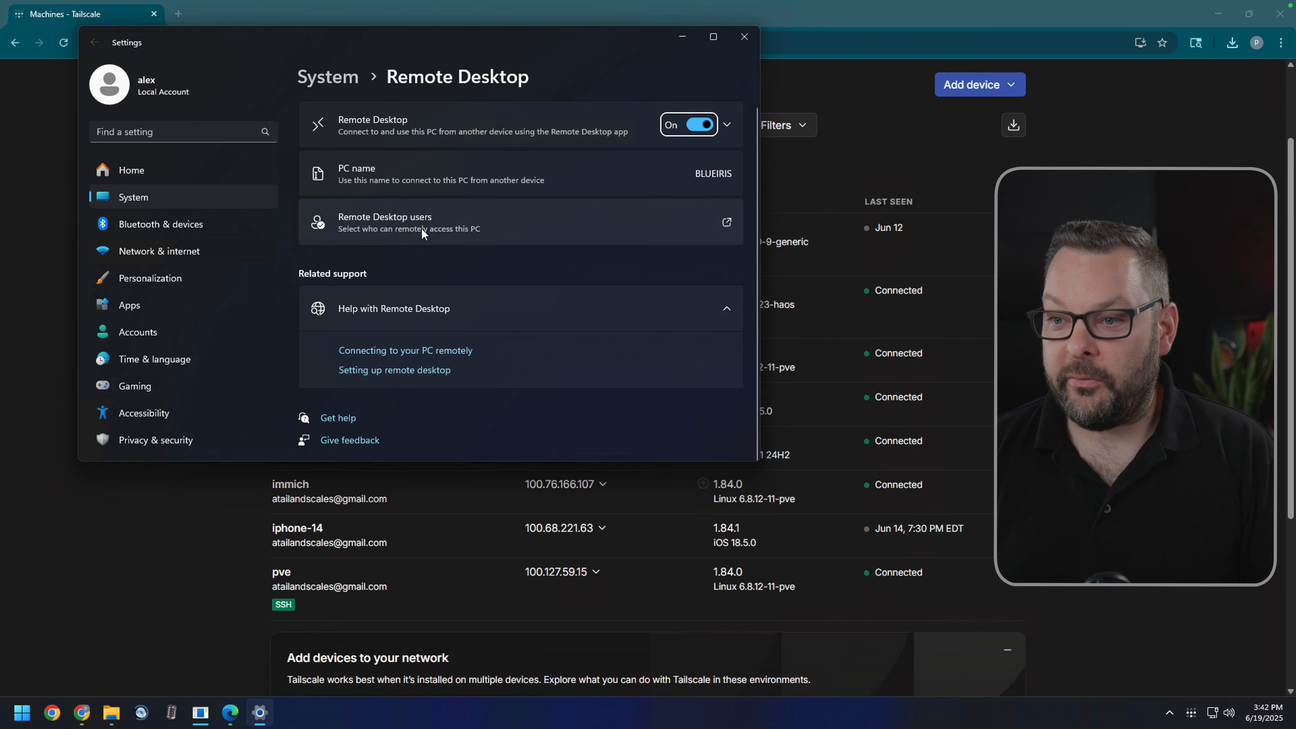
{"action": "left_click", "coordinate": [518, 228]}
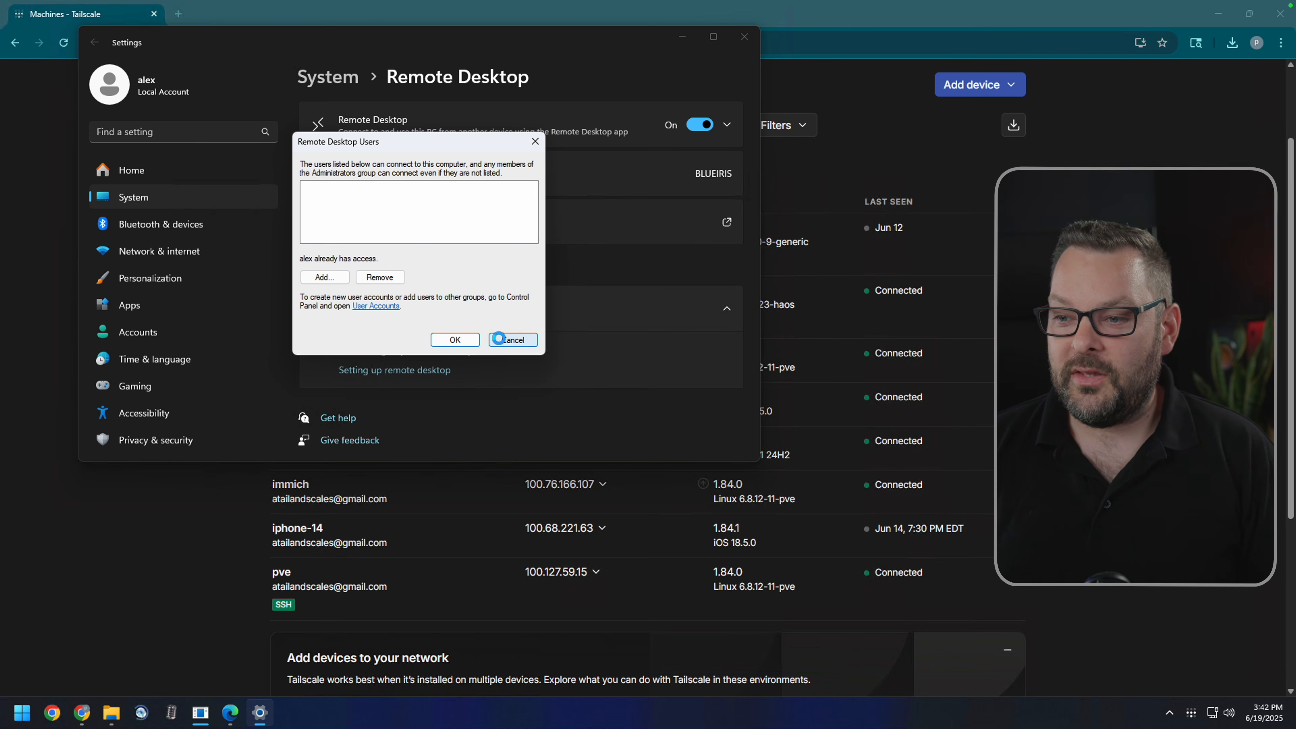
{"action": "left_click", "coordinate": [502, 340]}
{"action": "left_click", "coordinate": [135, 598]}
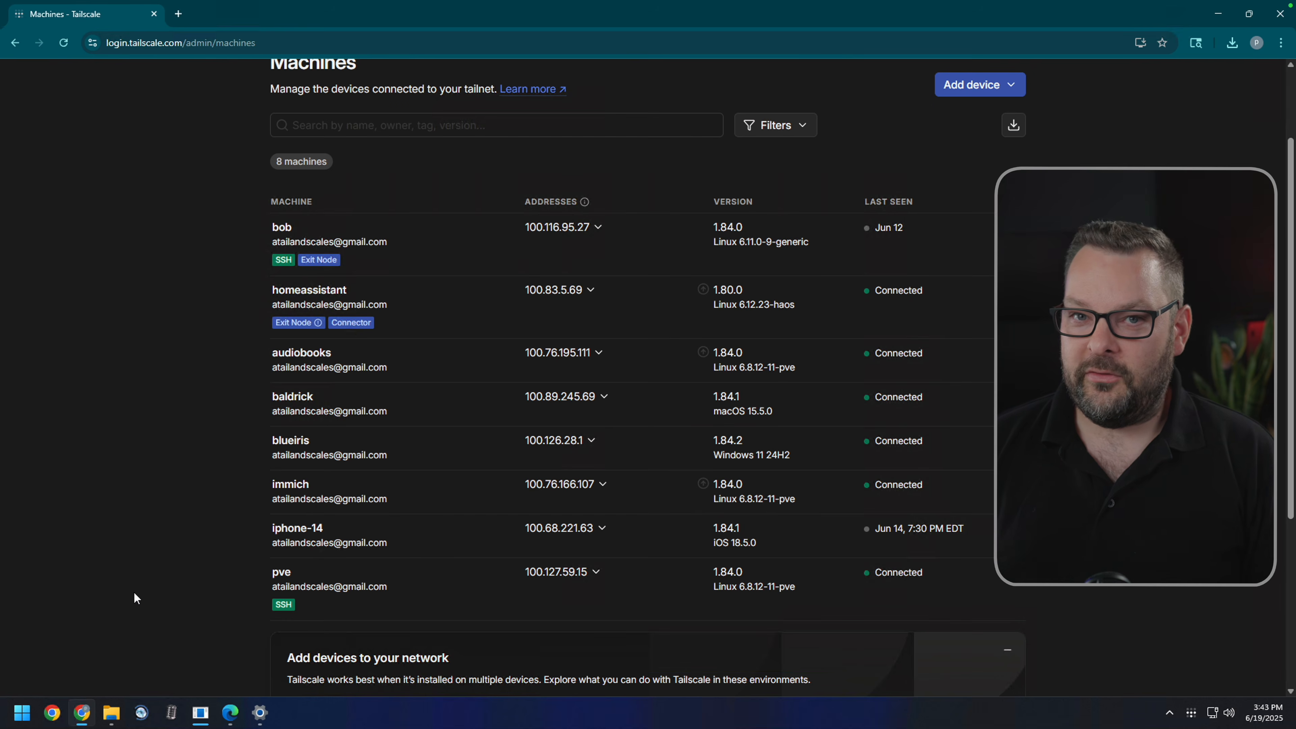
End the 10.42.2.1 remote session and select blueiris among the network devices in the Mac's Tailscale client.
{"action": "mouse_move", "coordinate": [244, 3]}
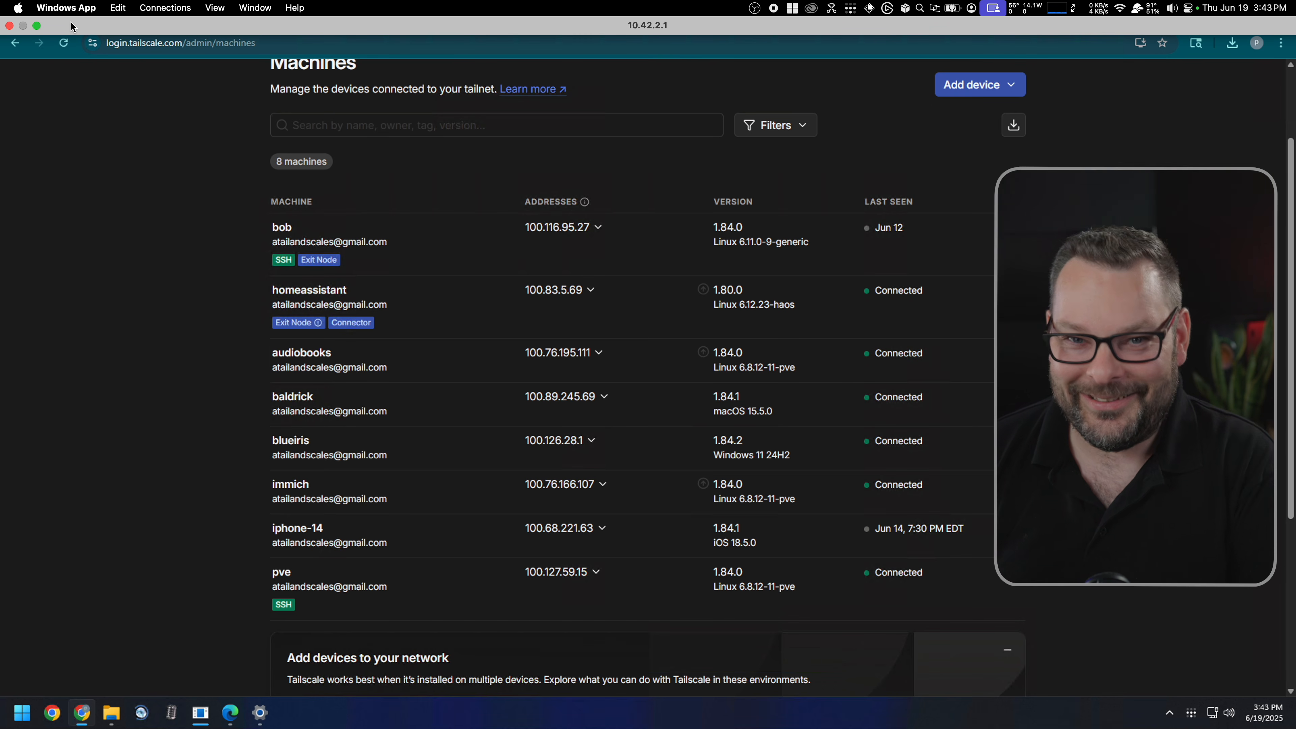
{"action": "left_click", "coordinate": [10, 26]}
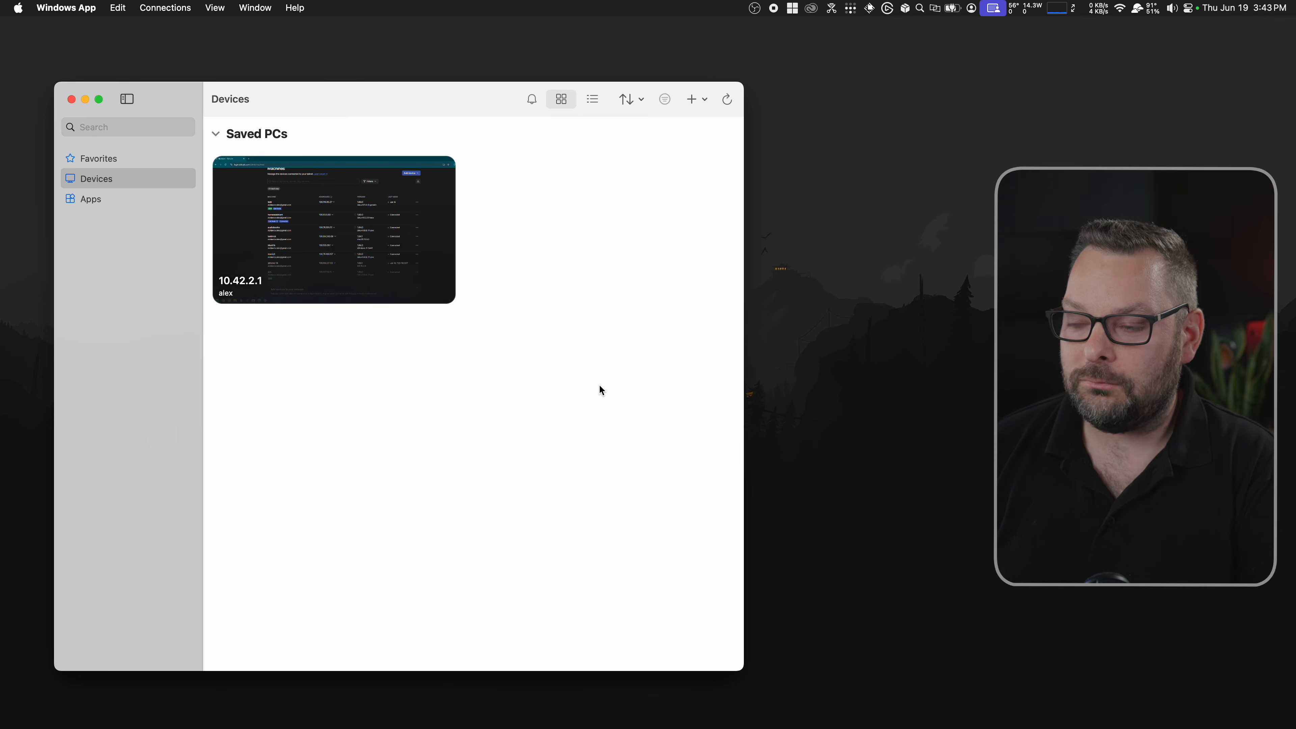
{"action": "left_click", "coordinate": [854, 7]}
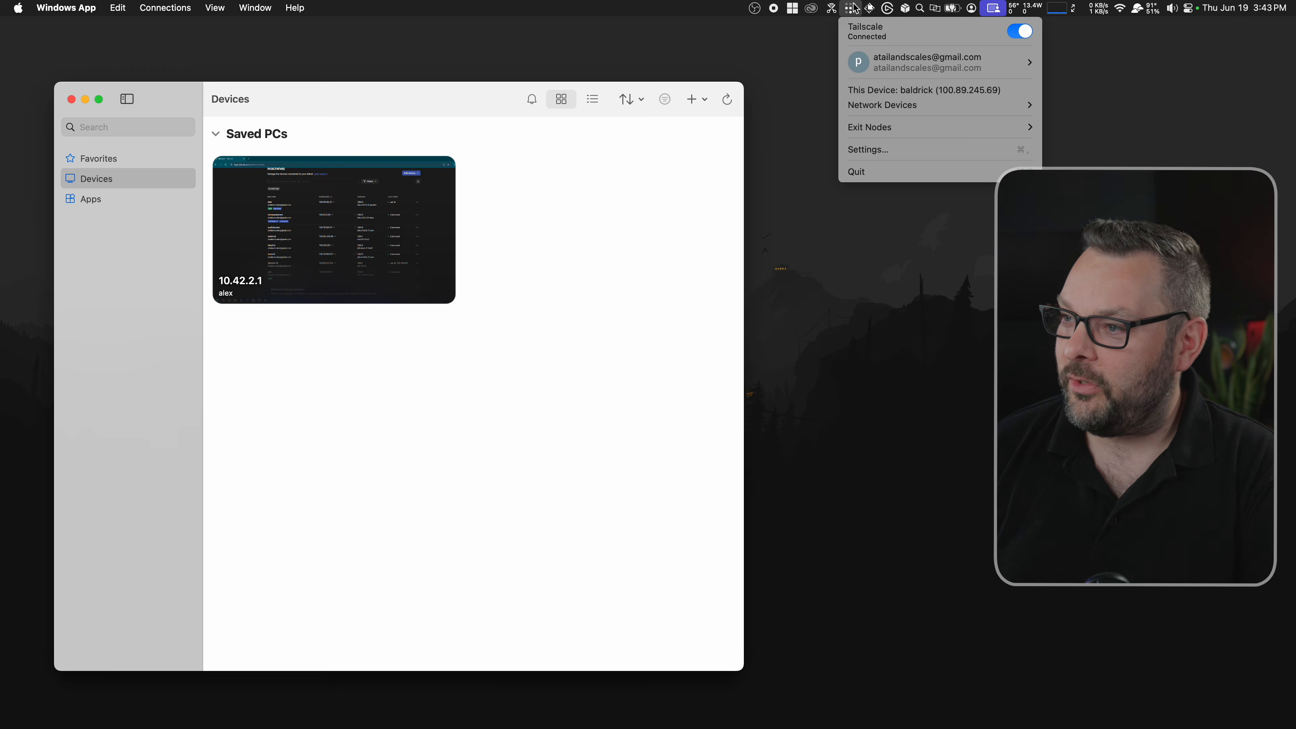
{"action": "mouse_move", "coordinate": [900, 67]}
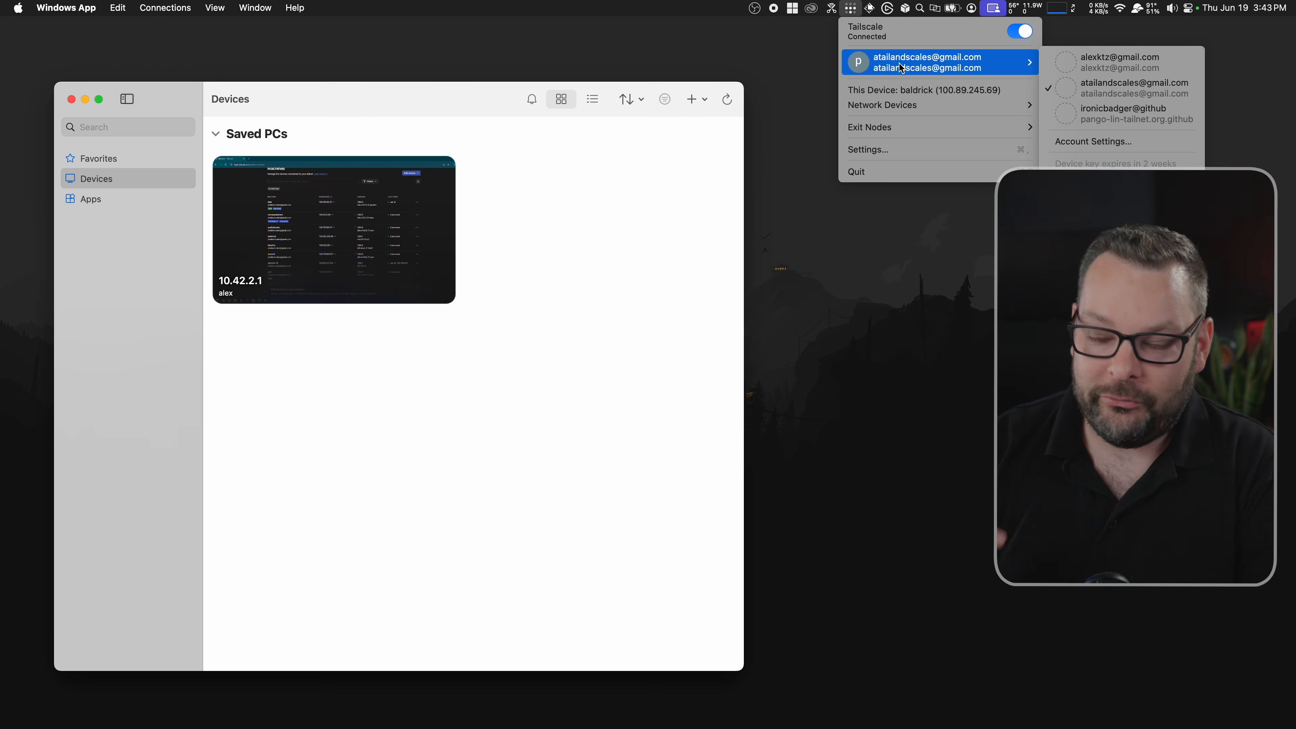
{"action": "mouse_move", "coordinate": [905, 114]}
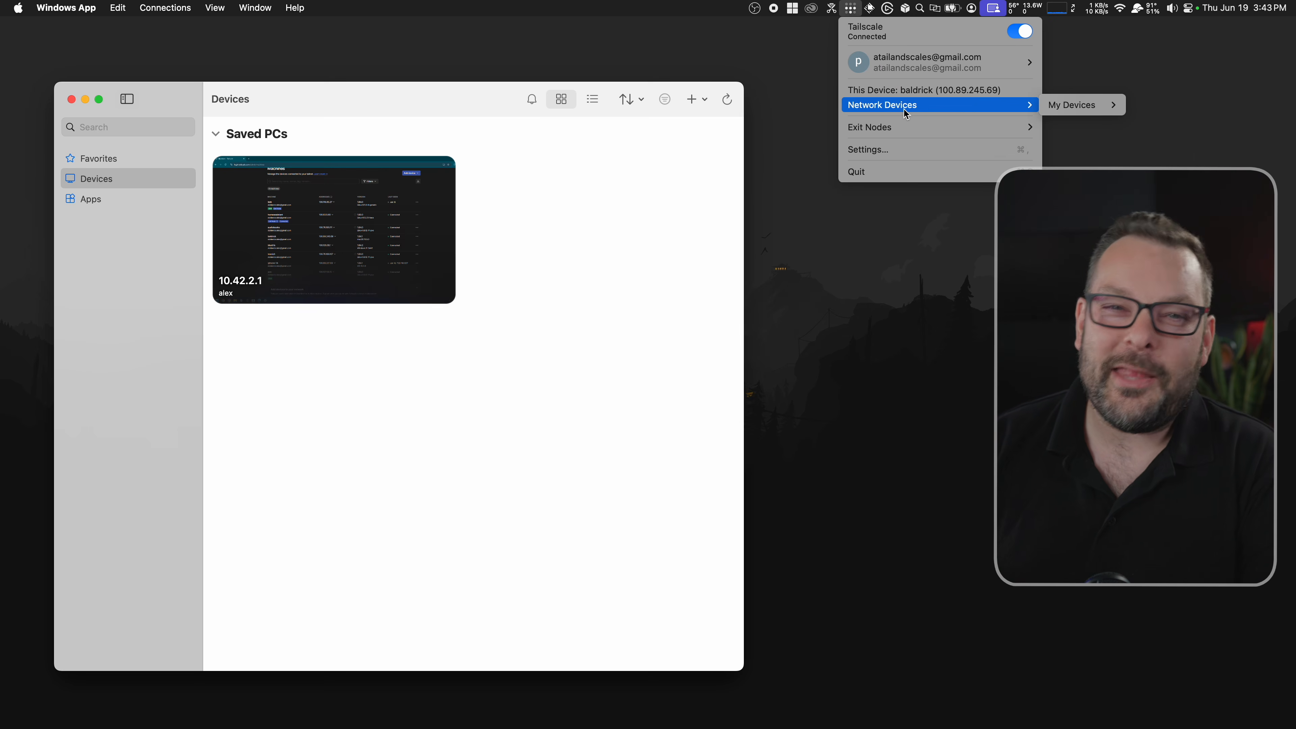
{"action": "mouse_move", "coordinate": [1067, 113]}
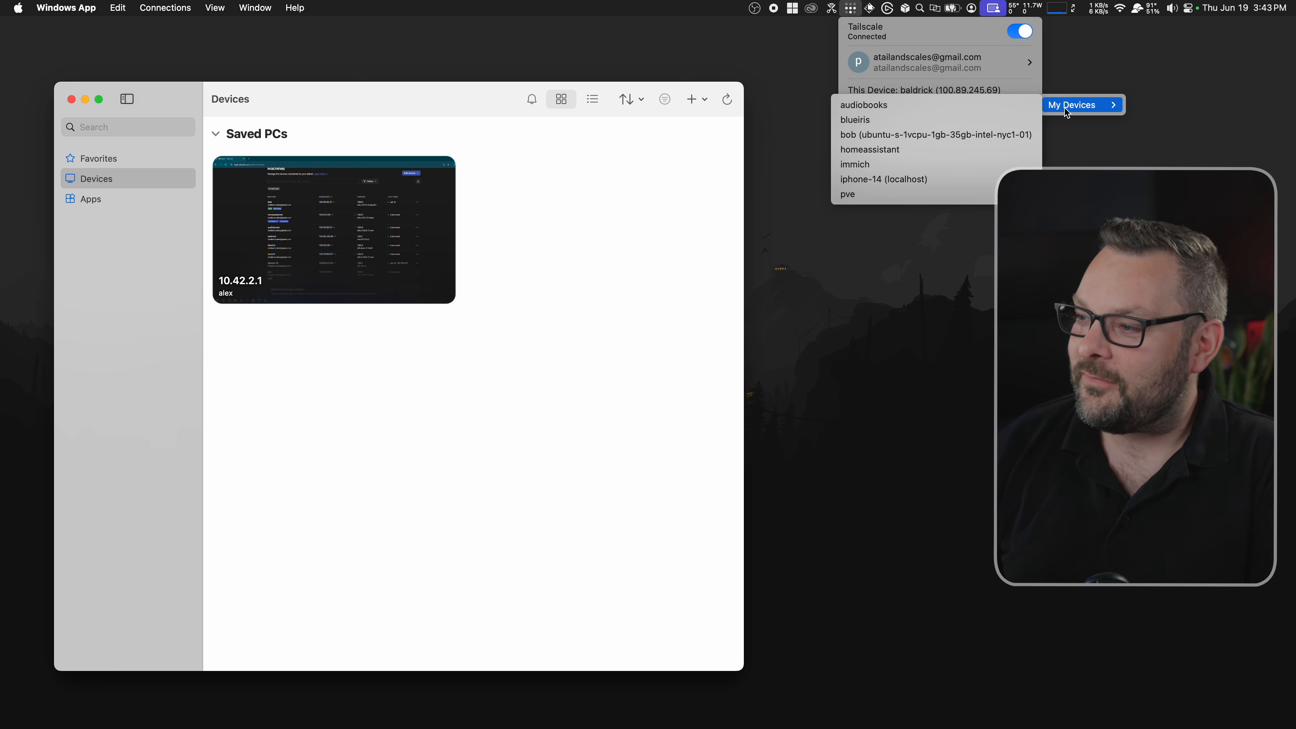
{"action": "left_click", "coordinate": [971, 120]}
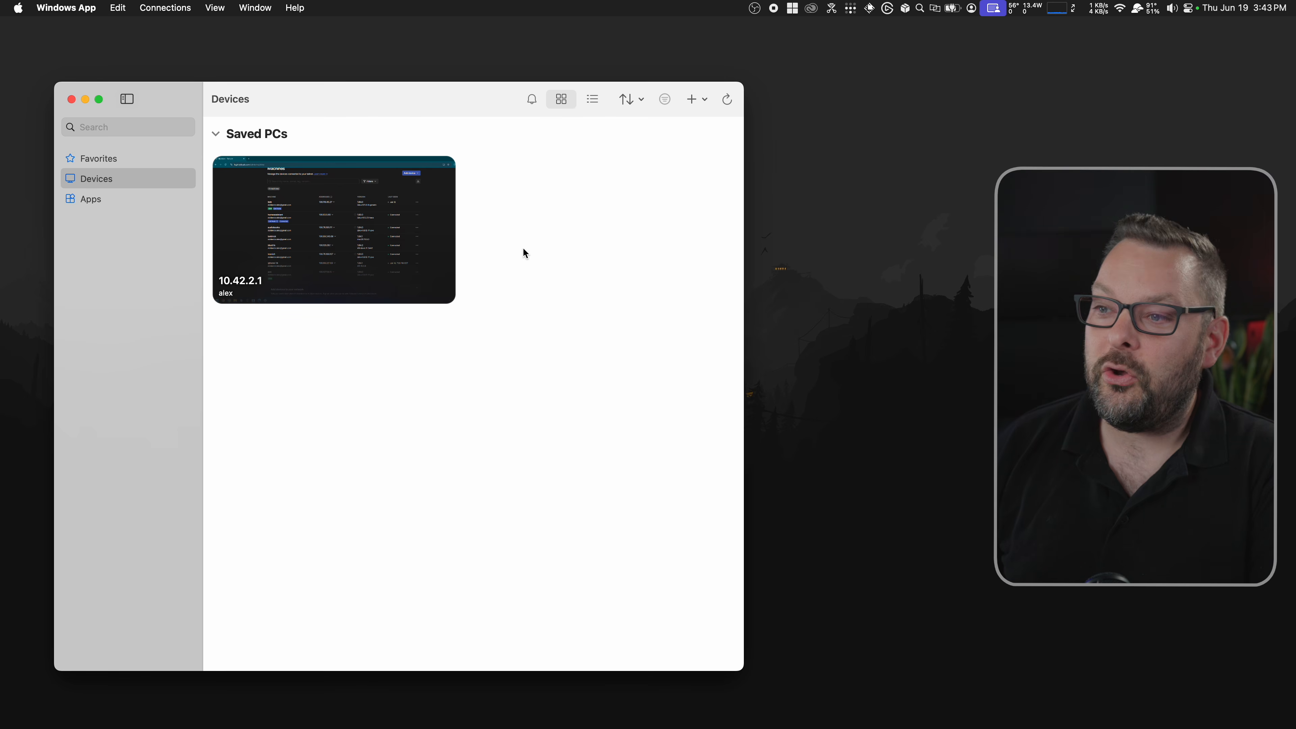
Add a PC named blueiris to the saved PCs, using the stored user credentials.
{"action": "left_click", "coordinate": [690, 101]}
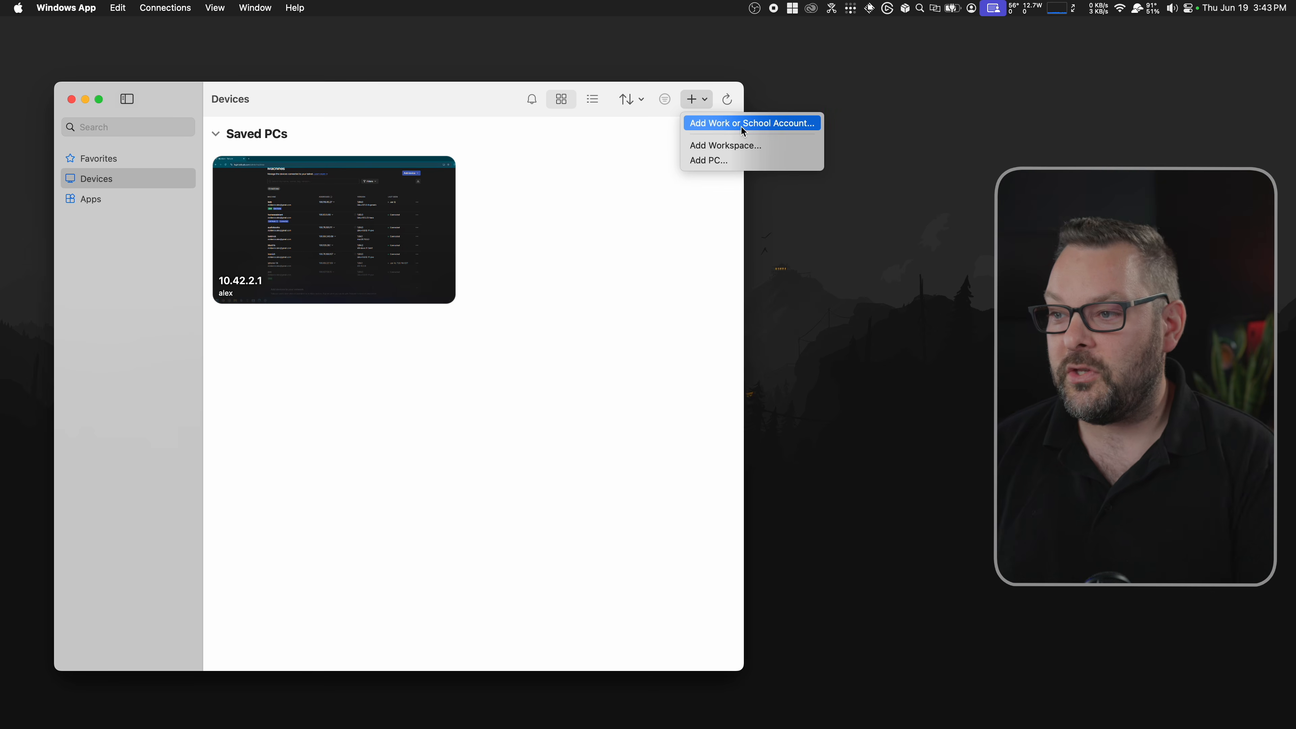
{"action": "left_click", "coordinate": [723, 161]}
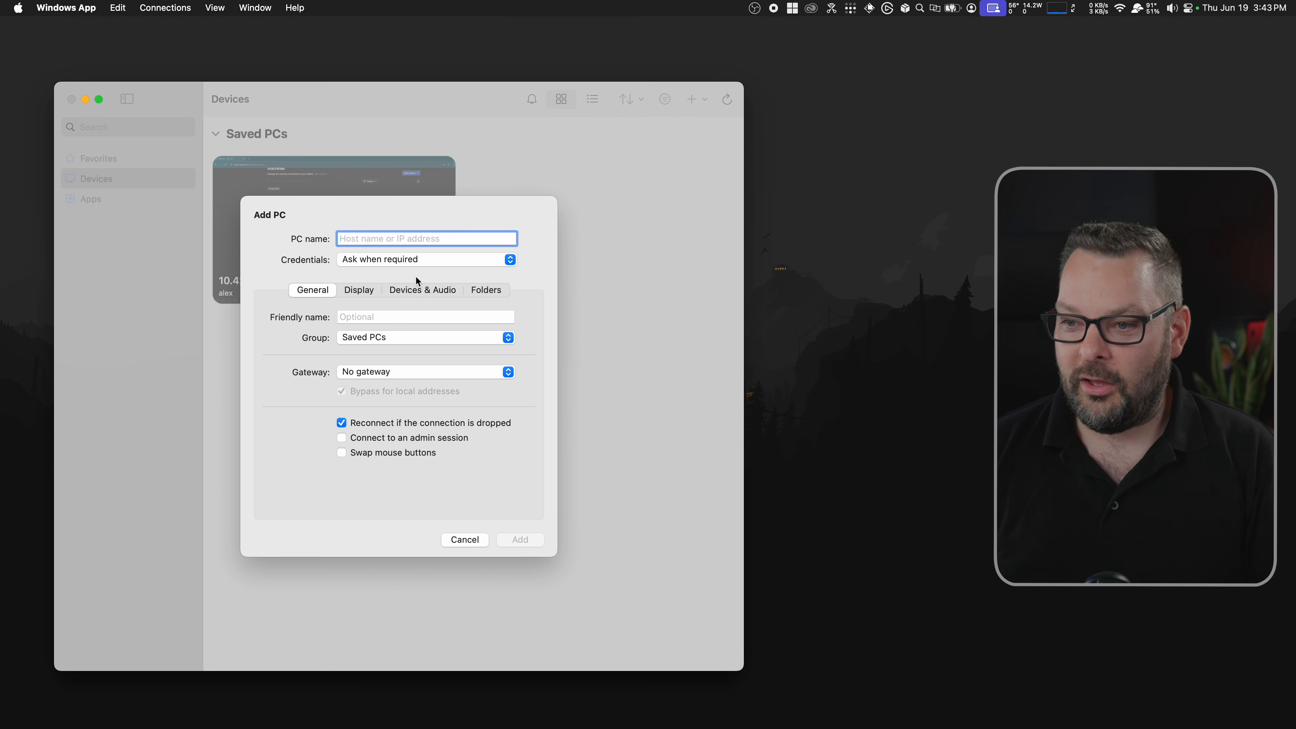
{"action": "type", "text": "blueiris"}
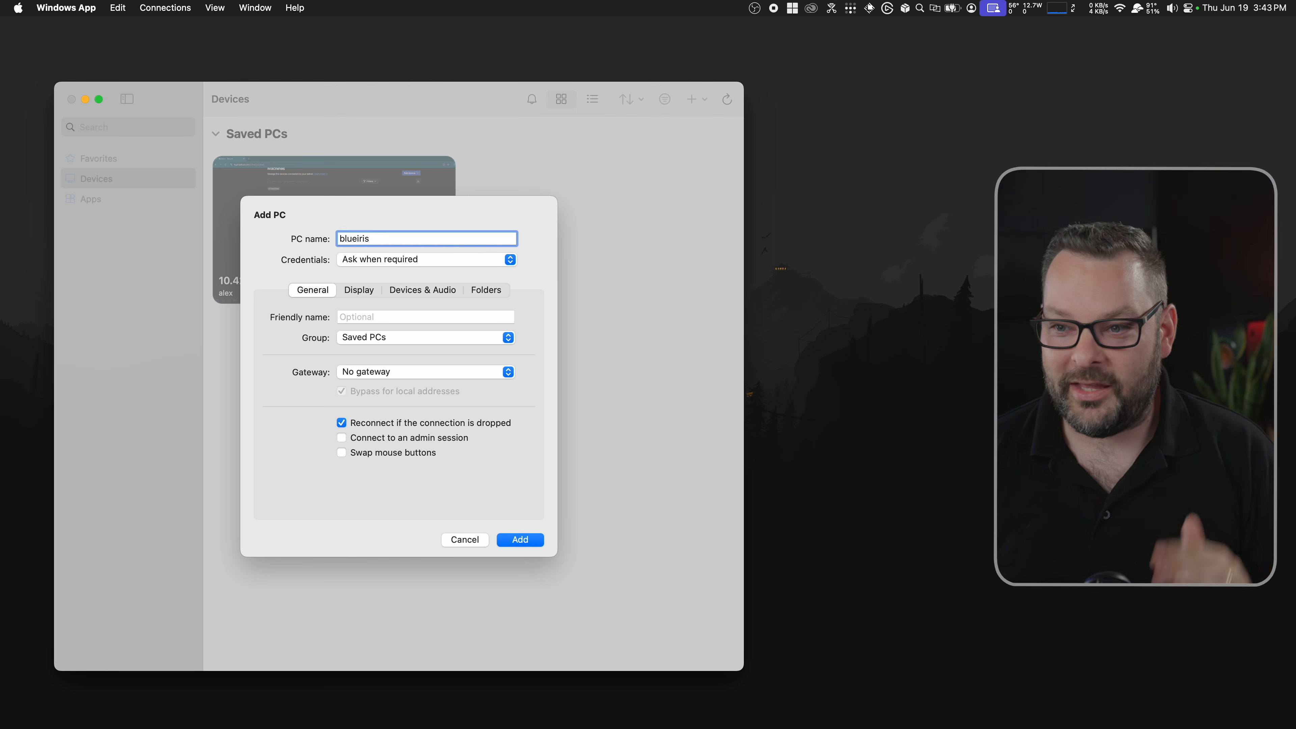
{"action": "left_click", "coordinate": [366, 259]}
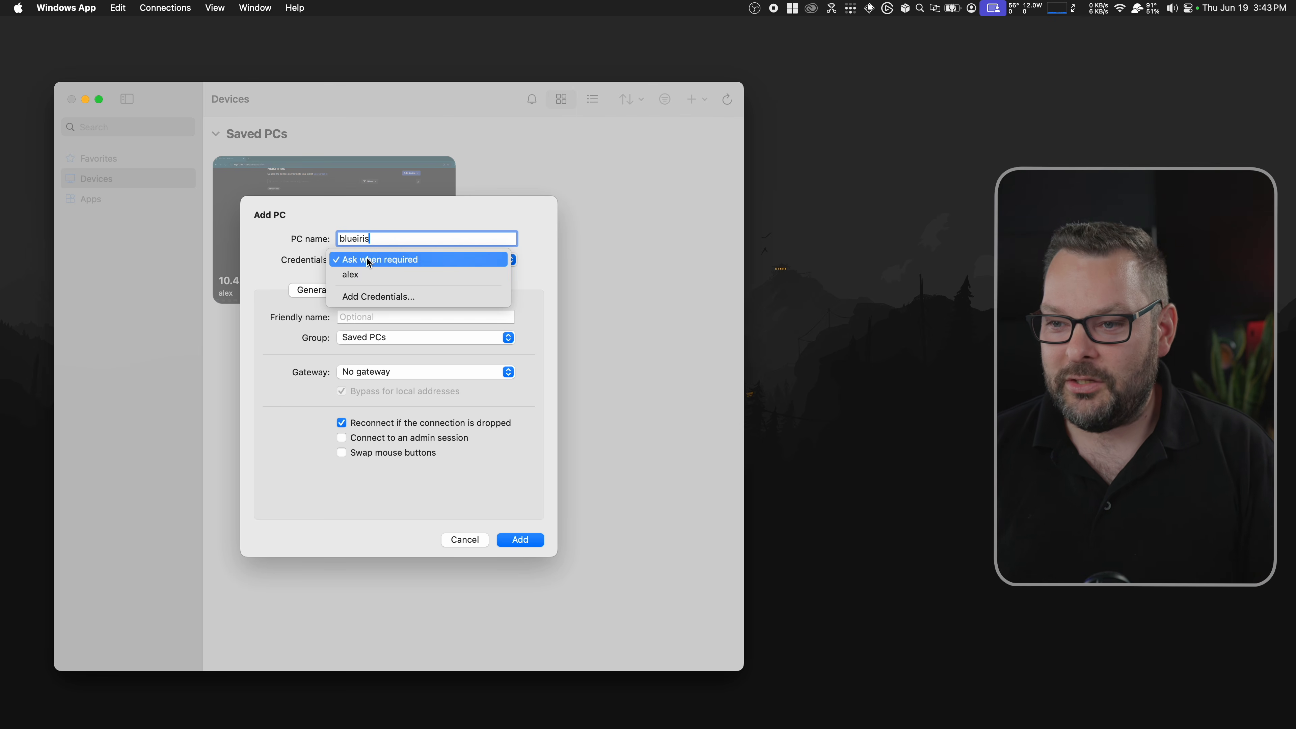
{"action": "left_click", "coordinate": [368, 279]}
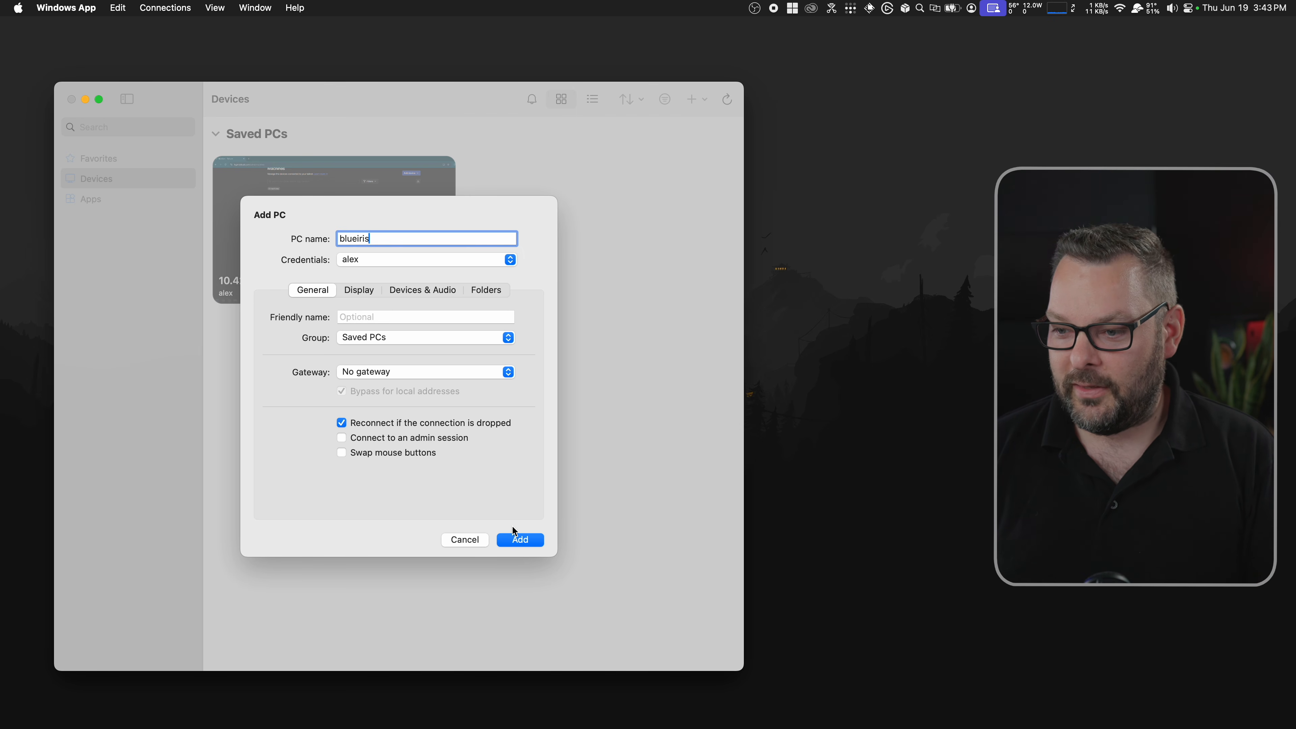
{"action": "left_click", "coordinate": [518, 540]}
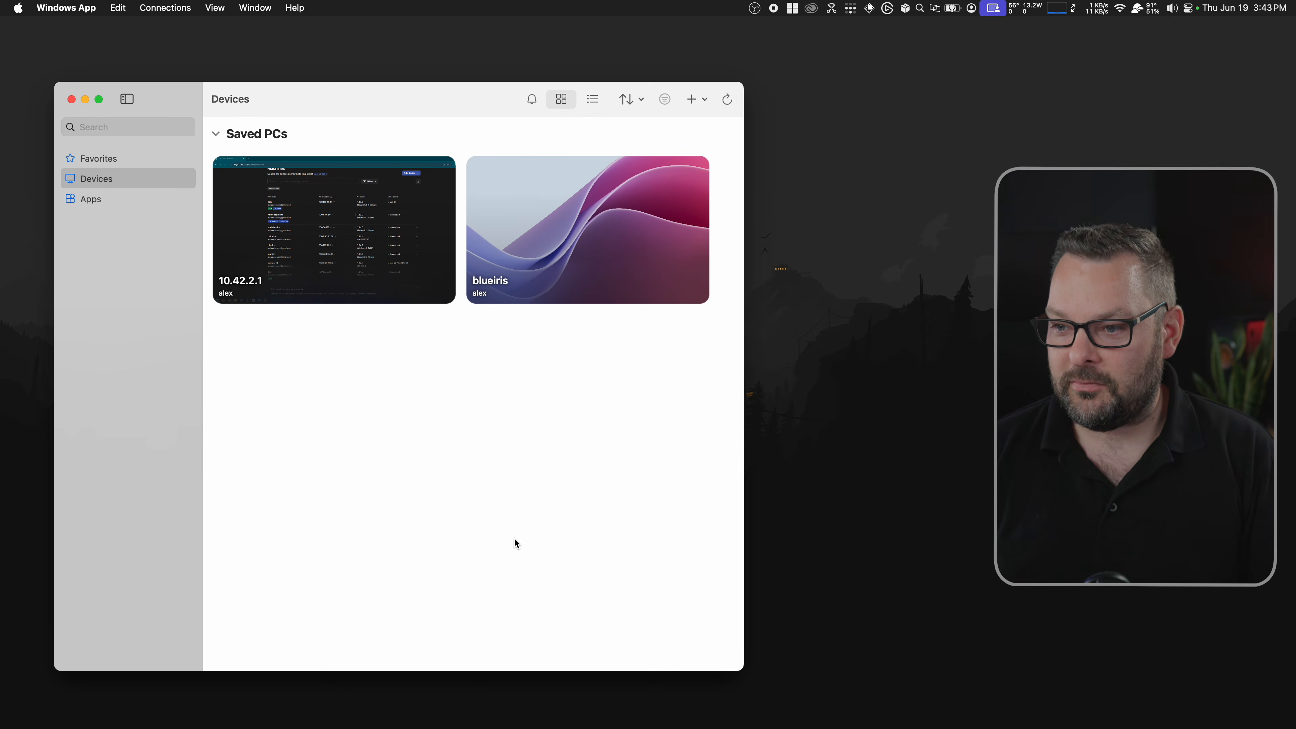
Open a remote session to blueiris, accepting its unverified certificate, and end the session.
{"action": "double_click", "coordinate": [524, 224]}
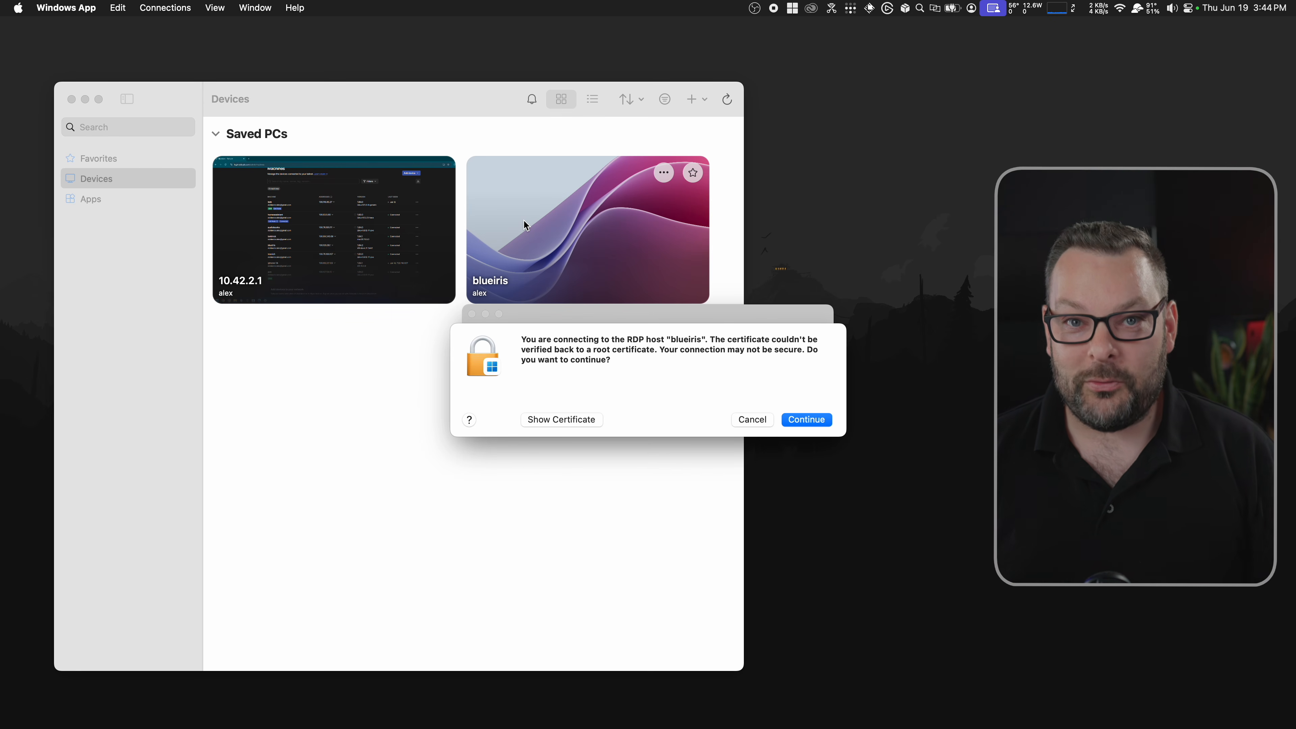
{"action": "left_click", "coordinate": [814, 421]}
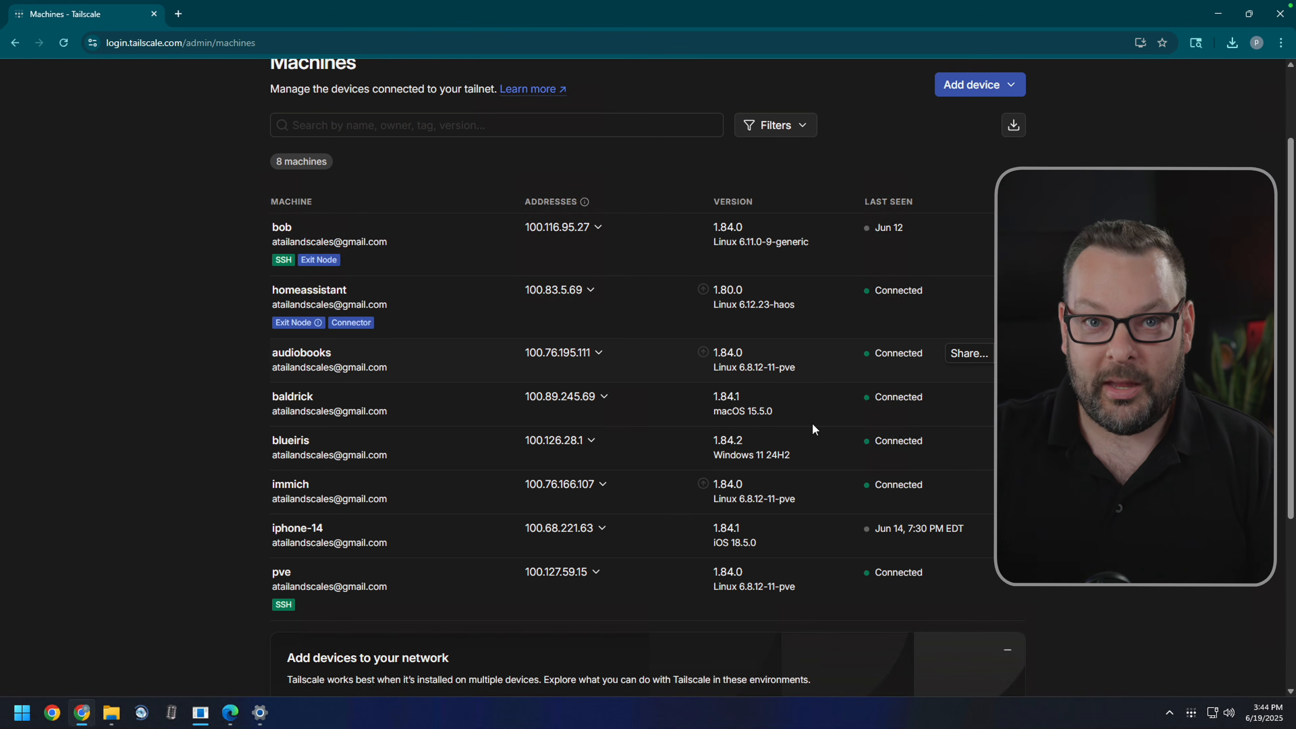
{"action": "mouse_move", "coordinate": [699, 5]}
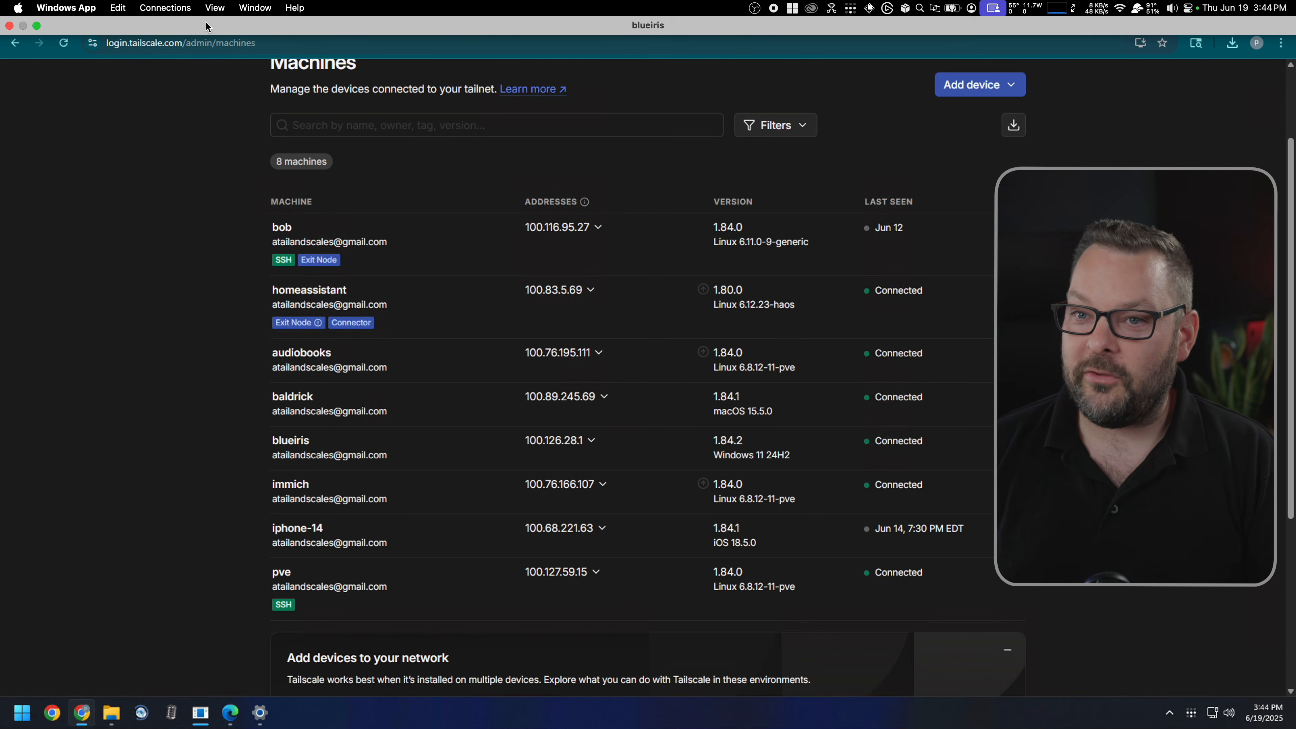
{"action": "left_click", "coordinate": [10, 26]}
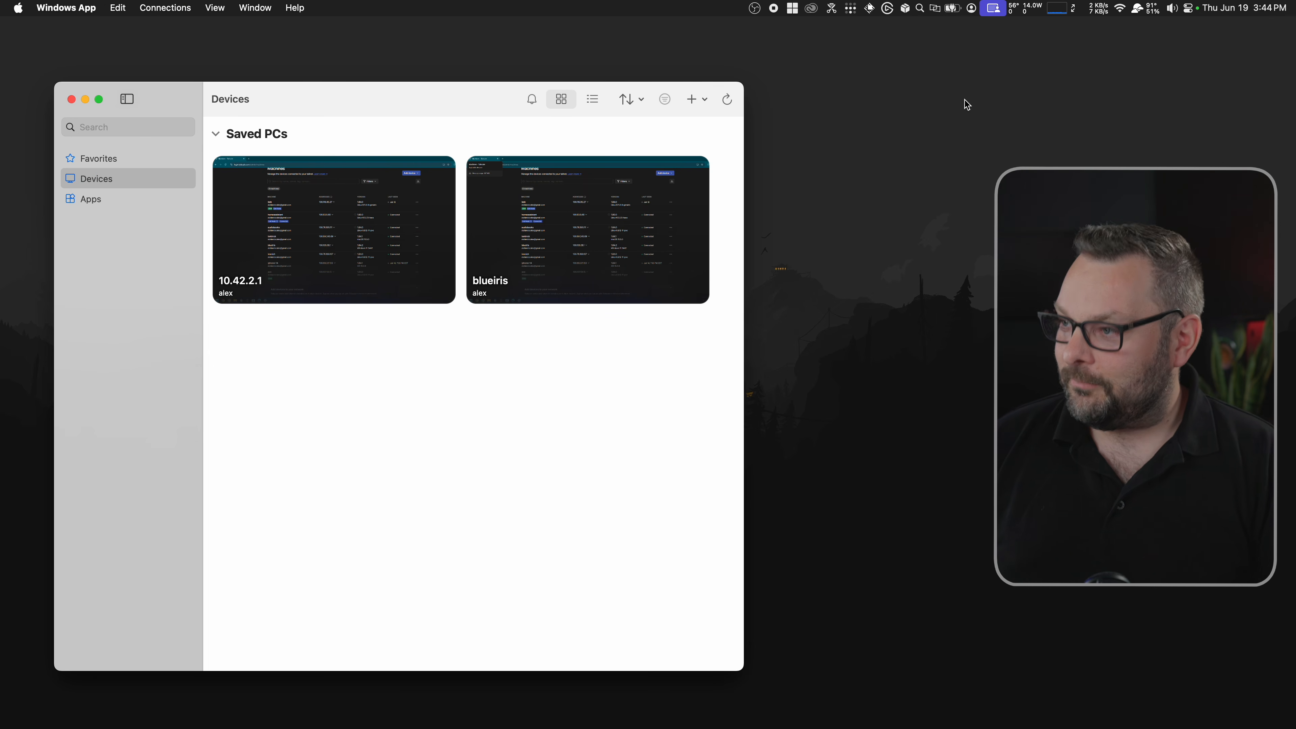
Switch the Mac's Wi-Fi connection to the personal hotspot iPhoneTS.
{"action": "left_click", "coordinate": [1119, 9]}
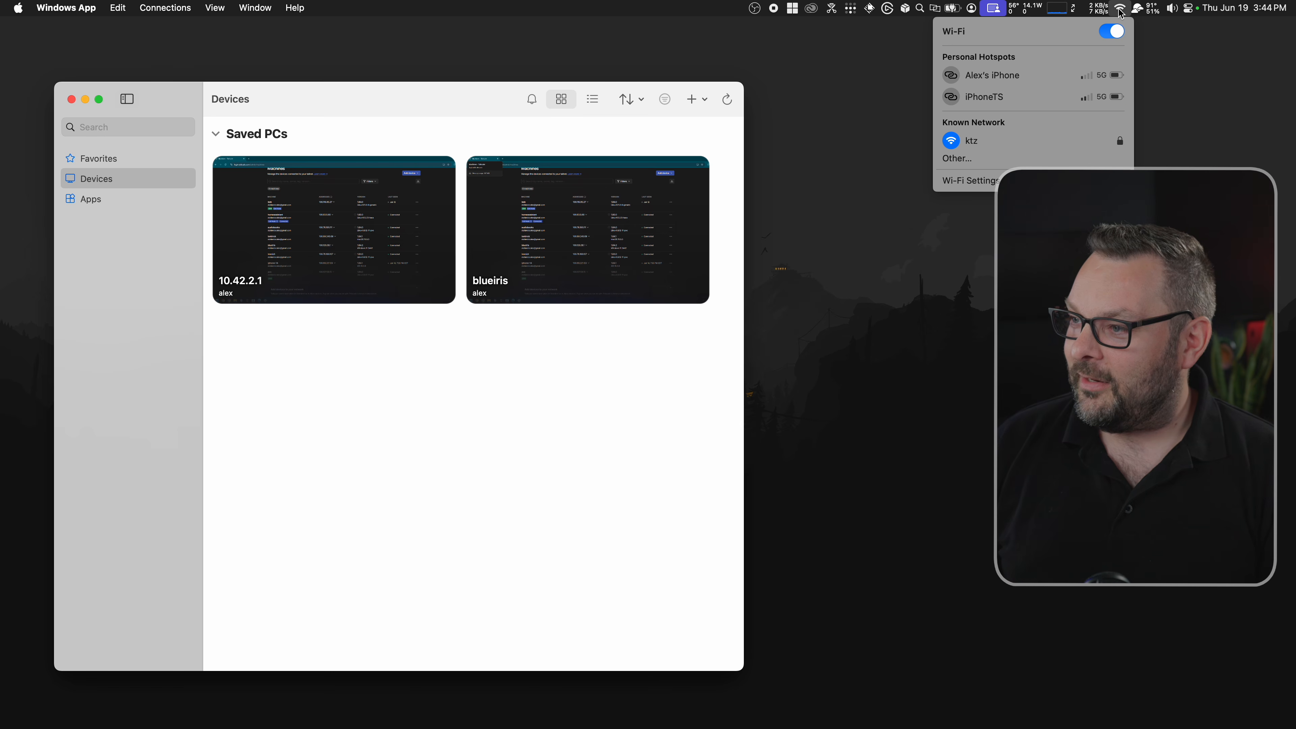
{"action": "left_click", "coordinate": [982, 98]}
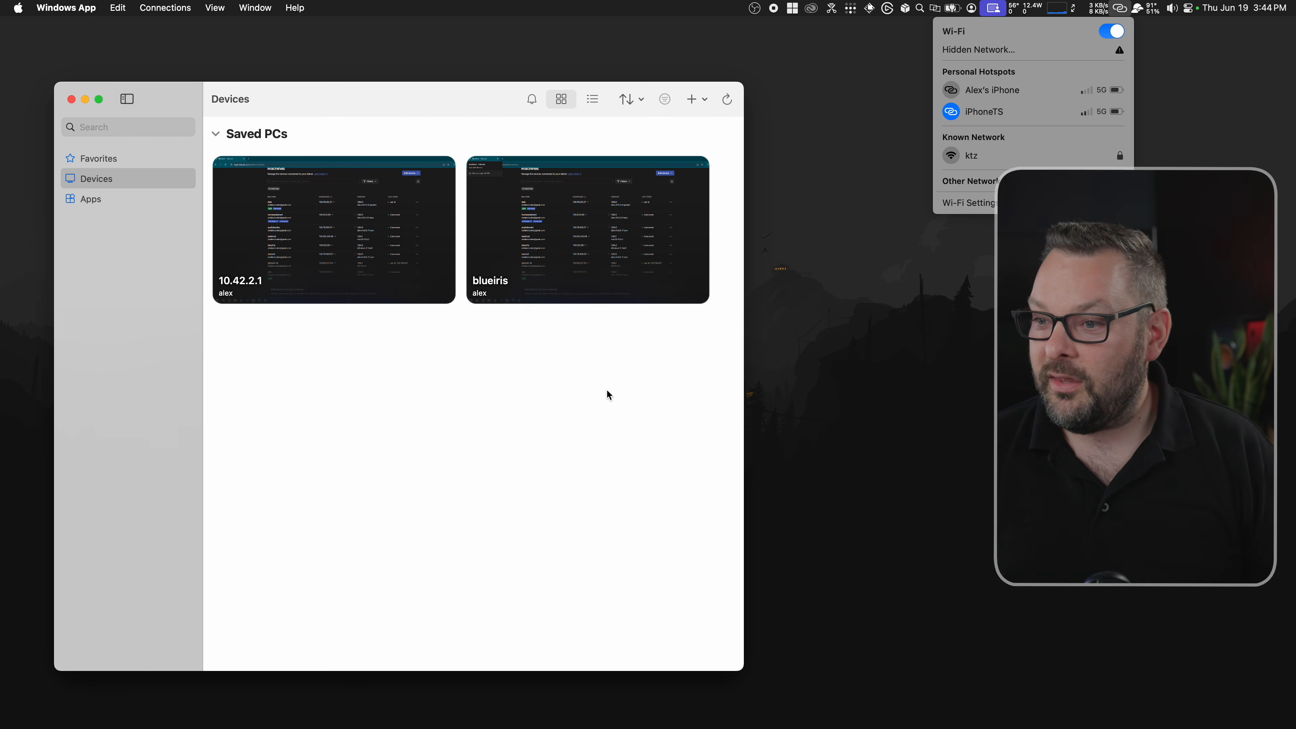
{"action": "left_click", "coordinate": [579, 428]}
Connect to the saved PC blueiris over the hotspot, continuing past the certificate warning.
{"action": "left_click", "coordinate": [504, 236]}
{"action": "double_click", "coordinate": [504, 236]}
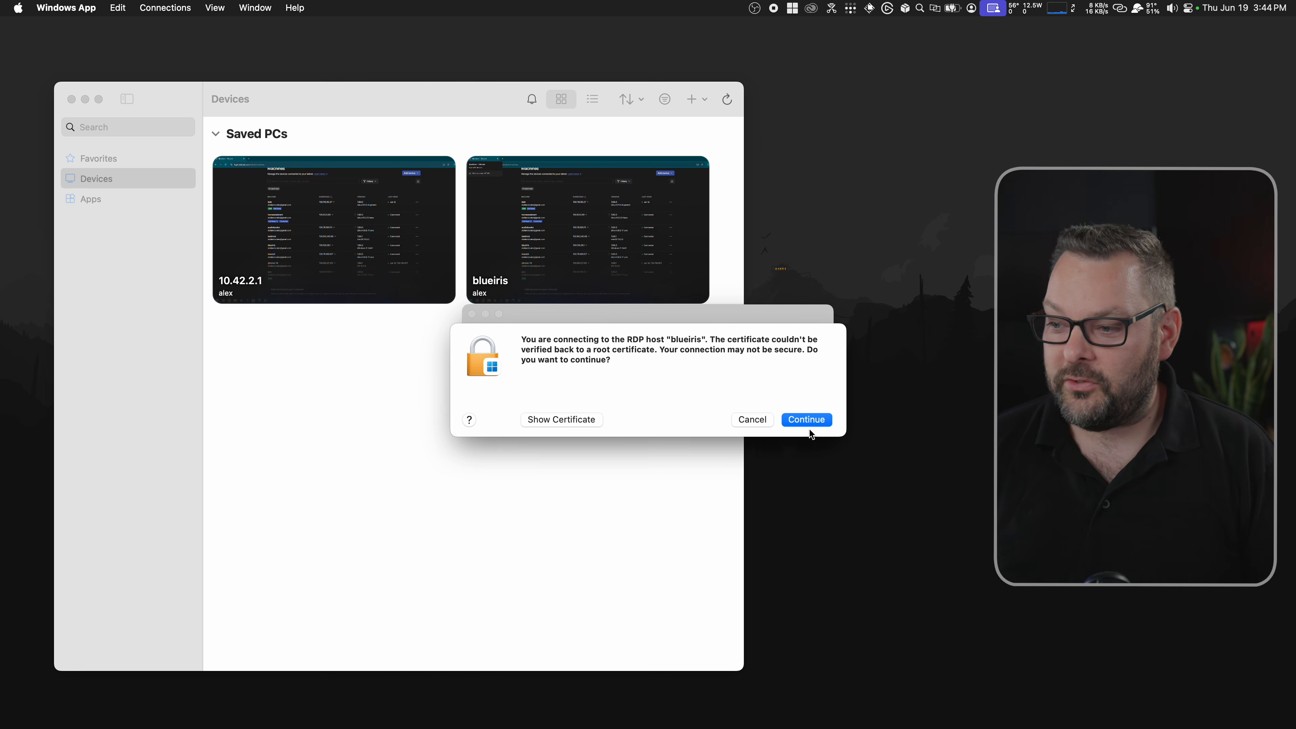
{"action": "left_click", "coordinate": [806, 419]}
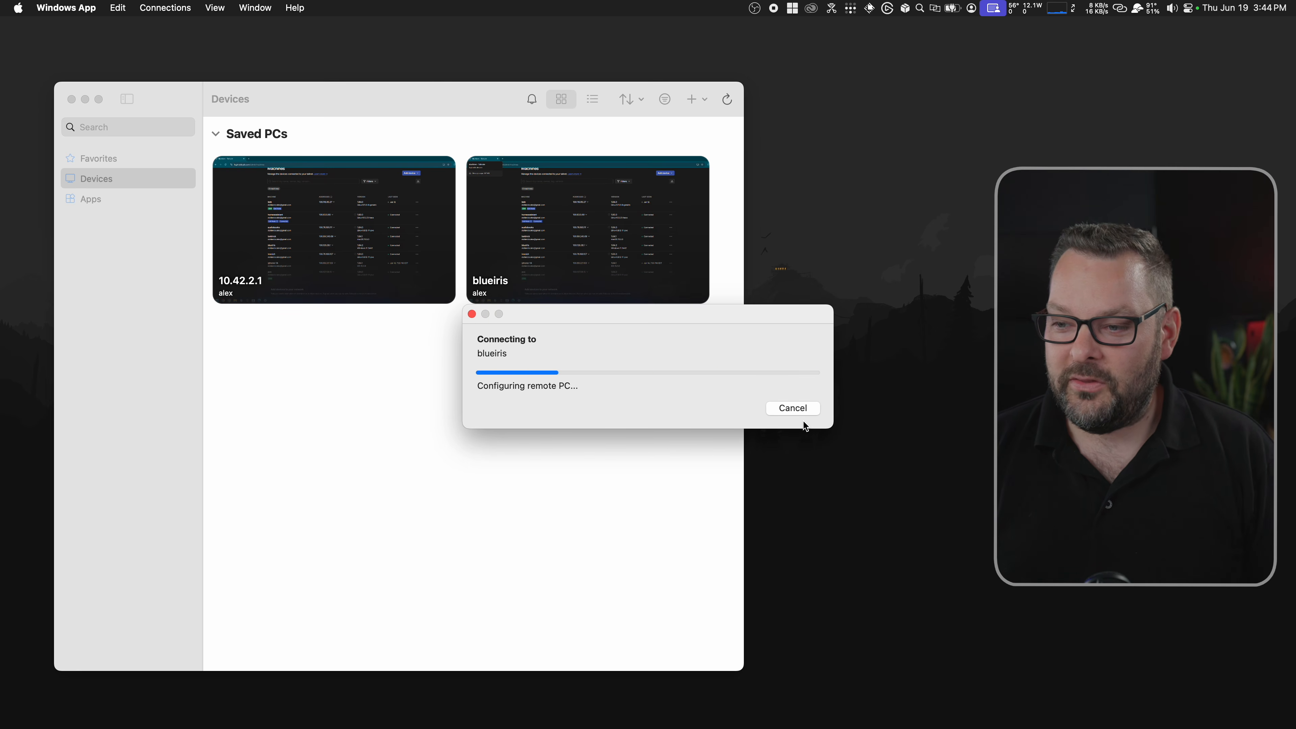